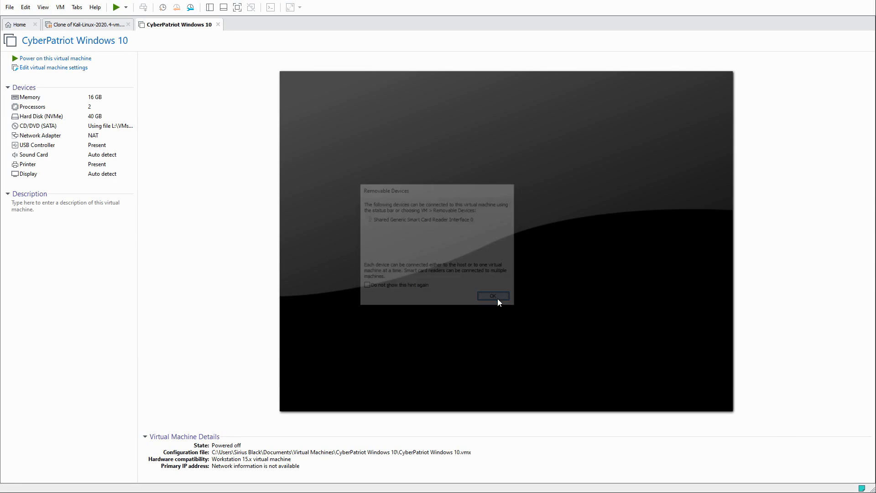
- Start a new virtual machine with the typical configuration, using the 17763.737.190906-2324.rs5_release_svc_refresh_SERVER_EVAL_x64FRE_en-us_1 image as the installer disc
click(9, 7)
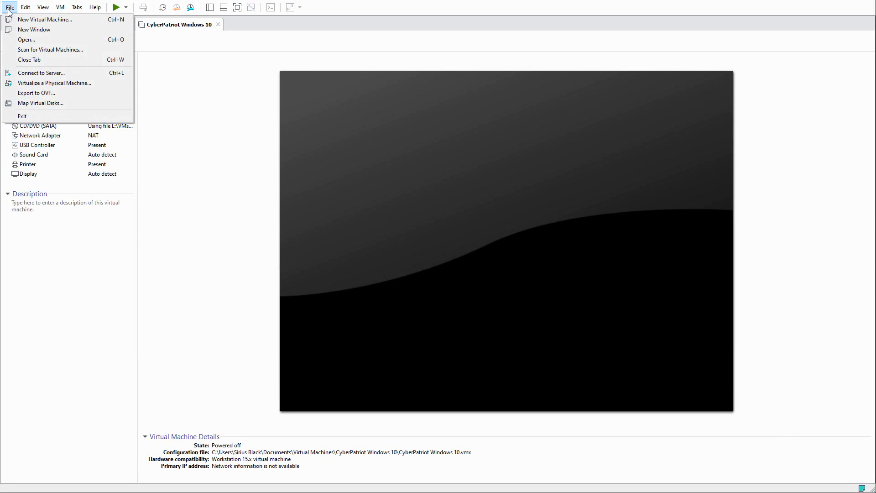
click(42, 20)
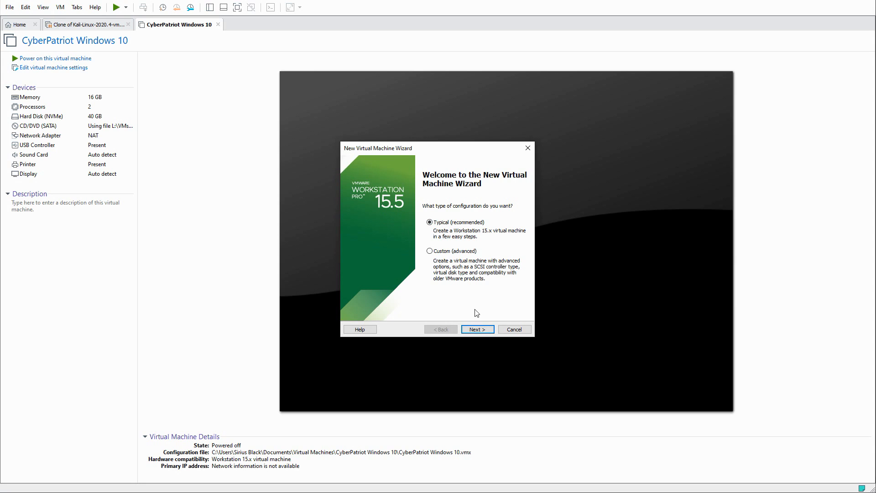
click(483, 331)
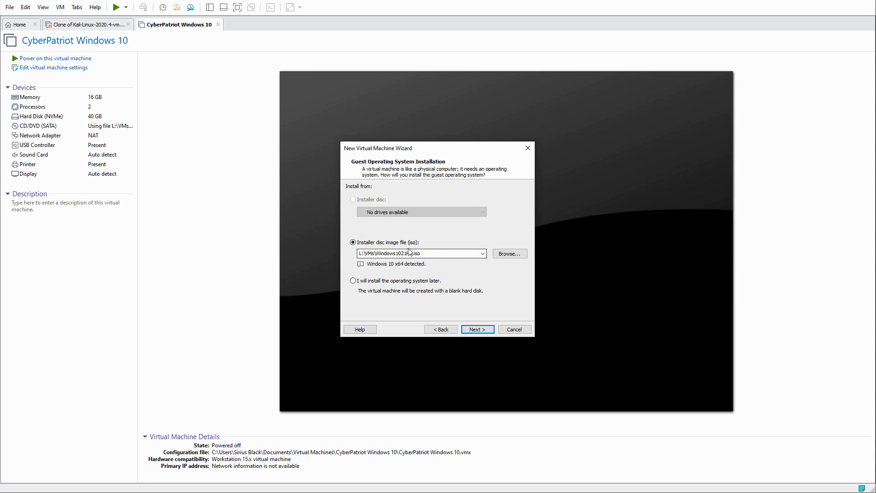
click(494, 254)
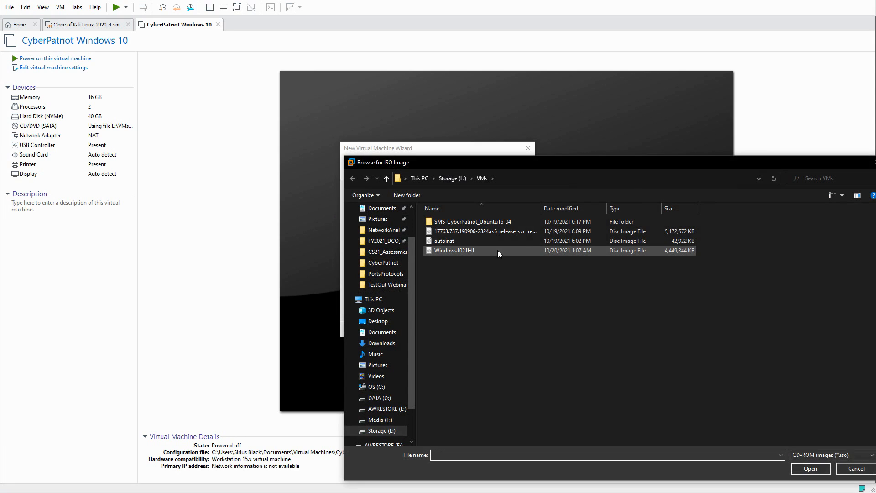
click(492, 231)
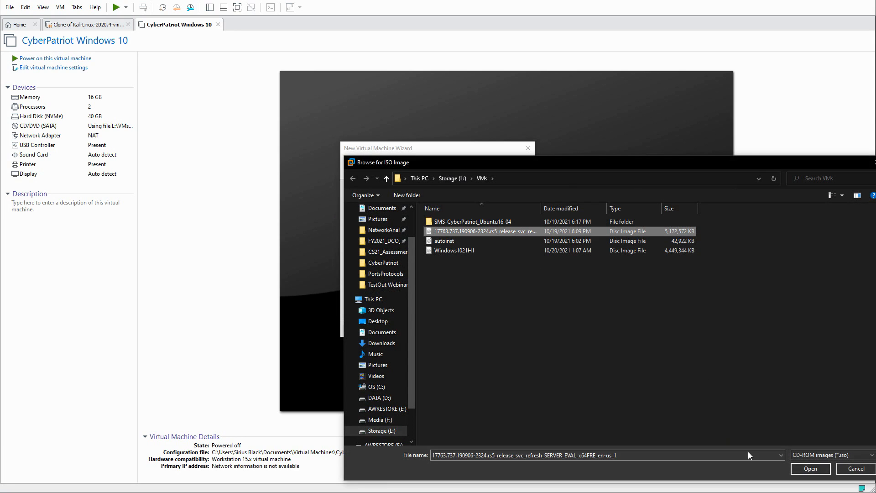
click(811, 470)
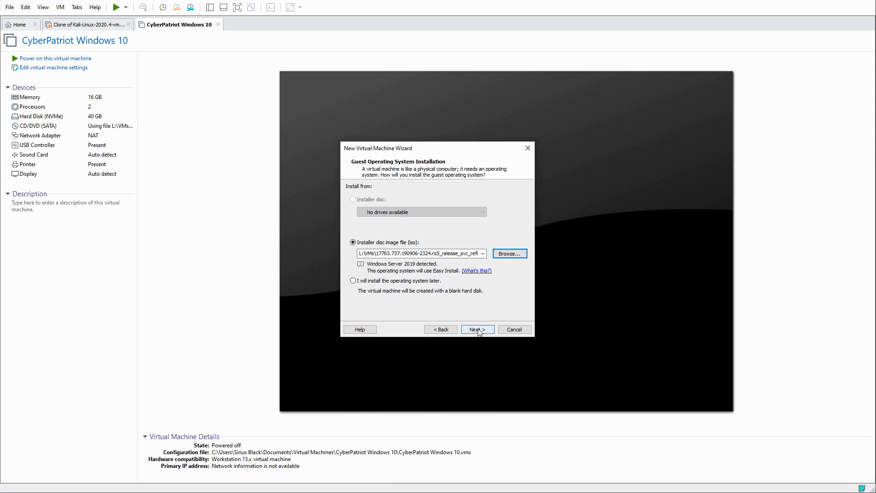
click(476, 330)
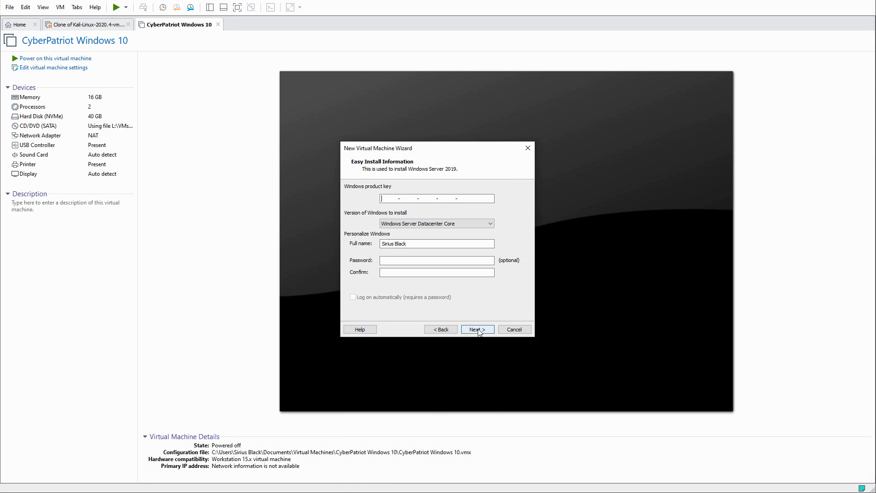
- Select Windows Server Standard Core as the version to install and continue without a product key
click(491, 224)
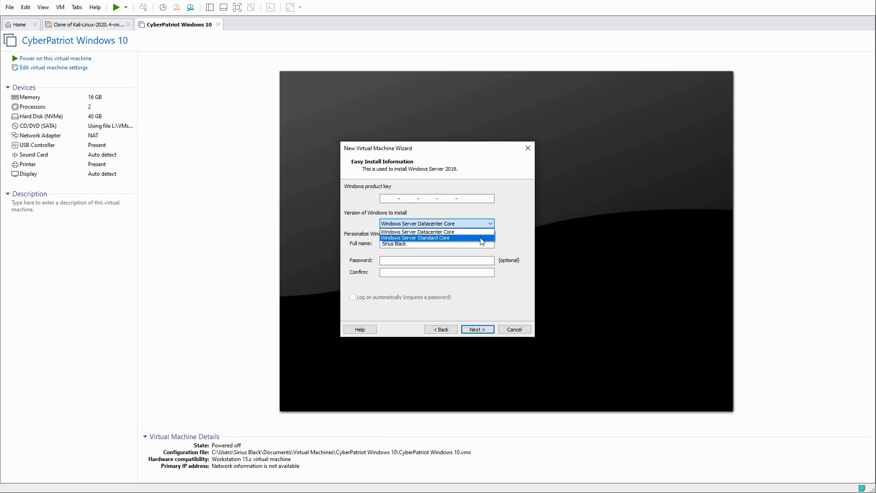
click(483, 237)
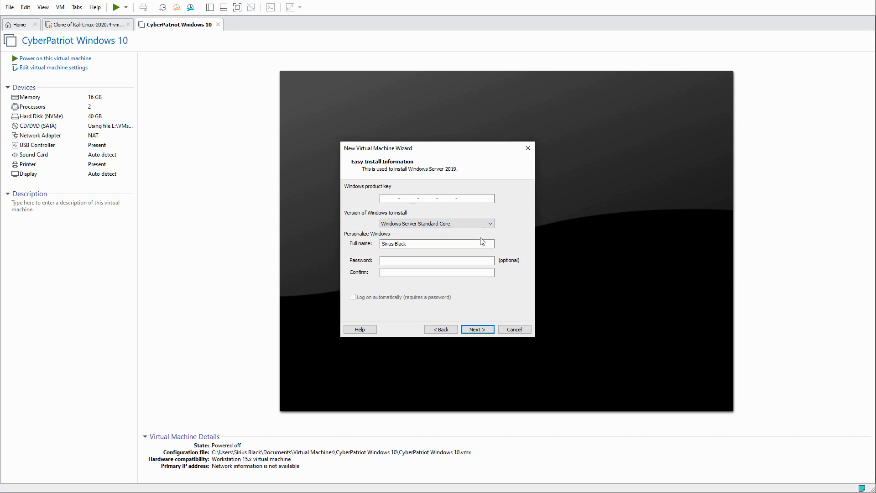
click(486, 329)
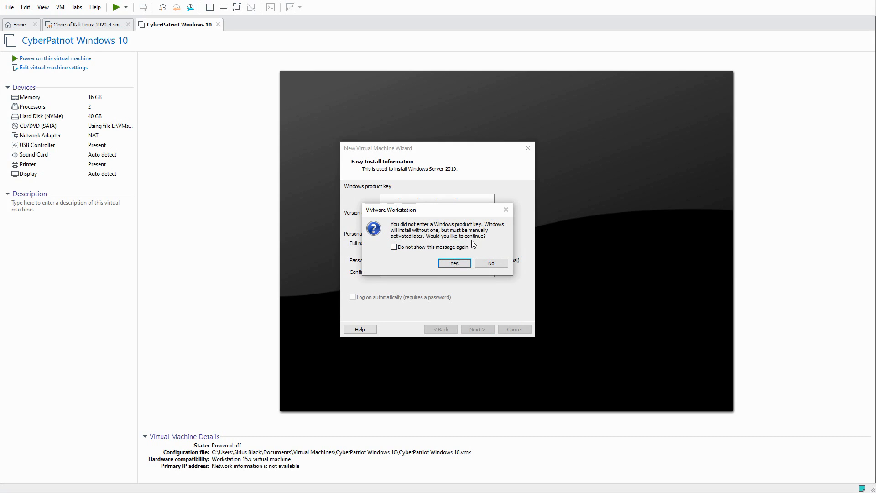
click(456, 264)
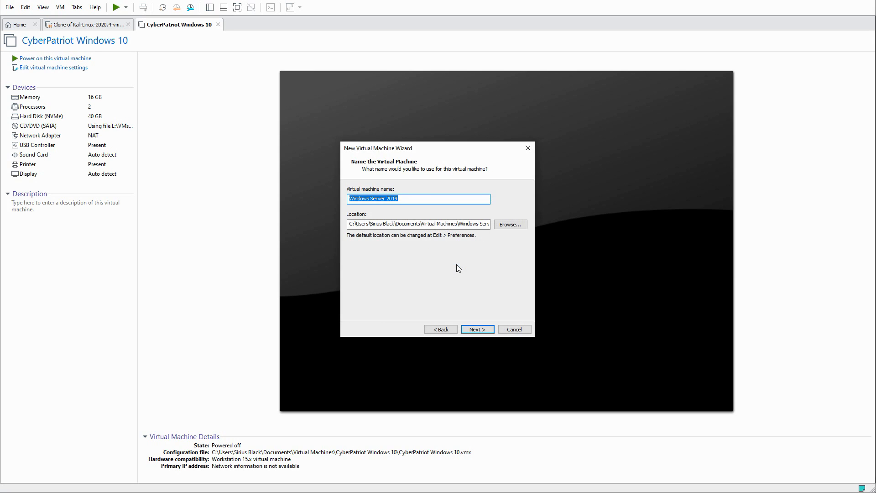
- Name the virtual machine CyberPatriot Windows Server 2019, with the same CyberPatriot spelling in its location path
click(355, 199)
text(Cayber)
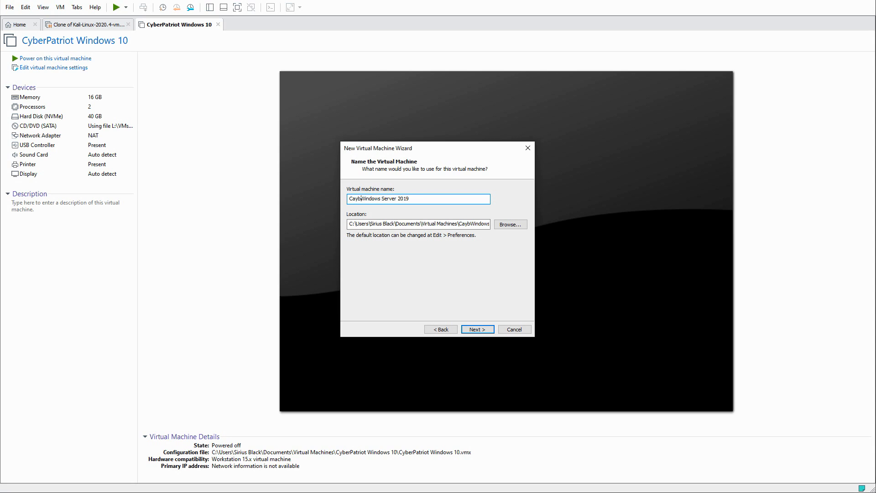
text(Patriot)
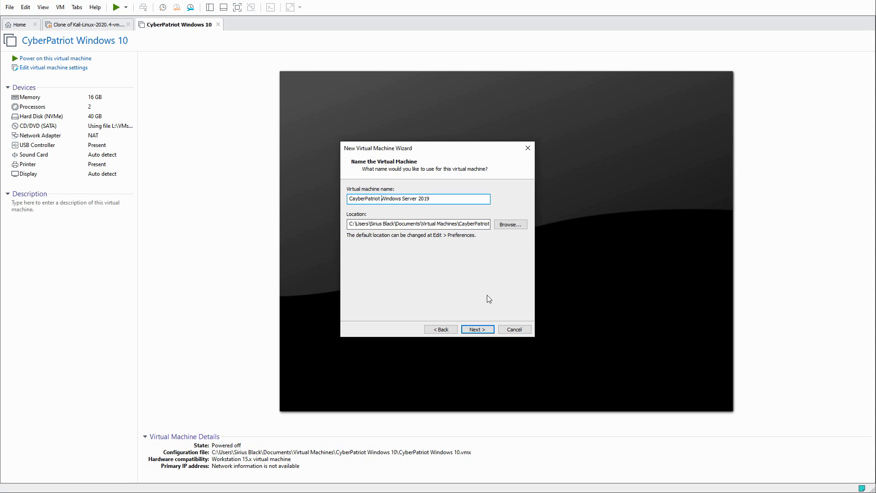
click(465, 224)
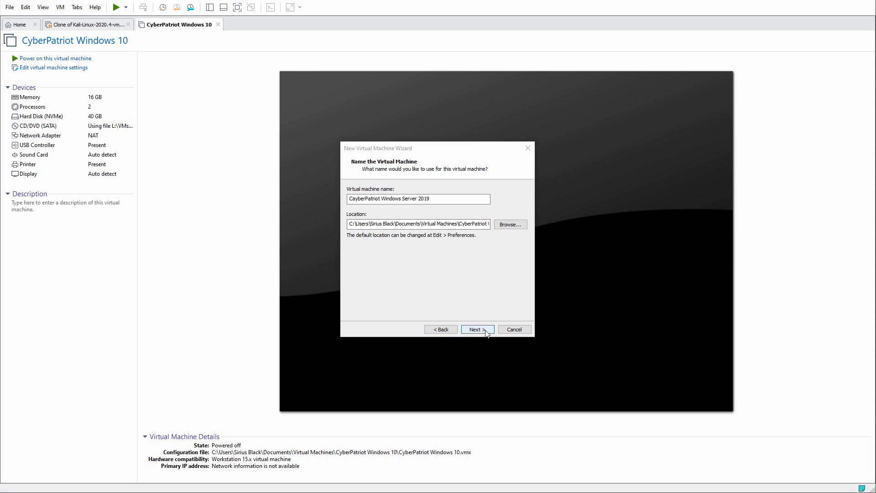
click(355, 200)
key(BackSpace)
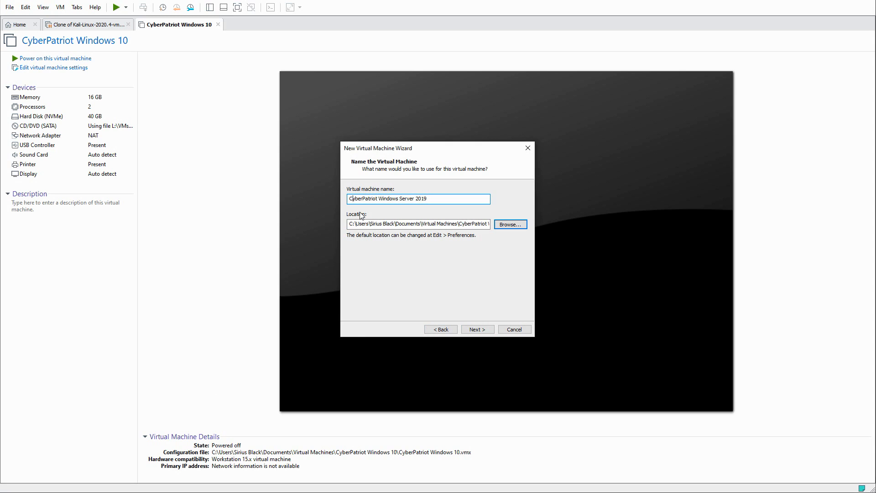
click(479, 331)
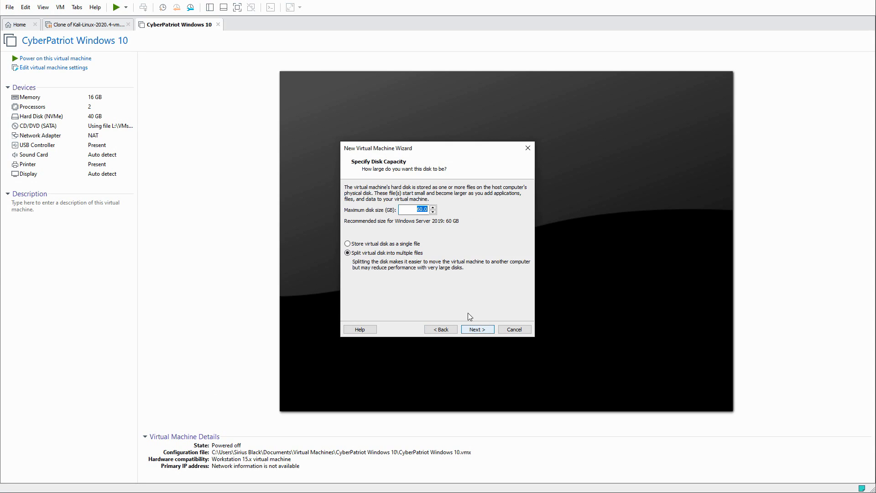
- Create the virtual machine with a maximum disk size of 40 GB and 16384 MB of memory
text(40)
click(477, 329)
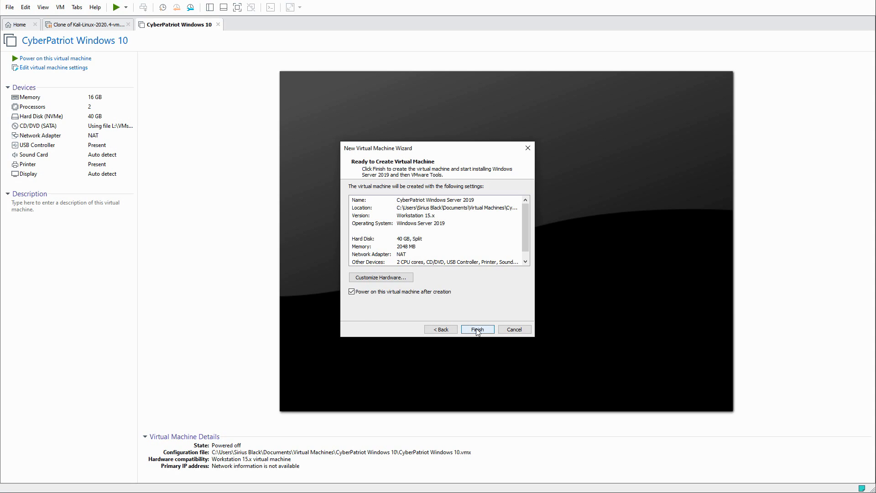
click(396, 278)
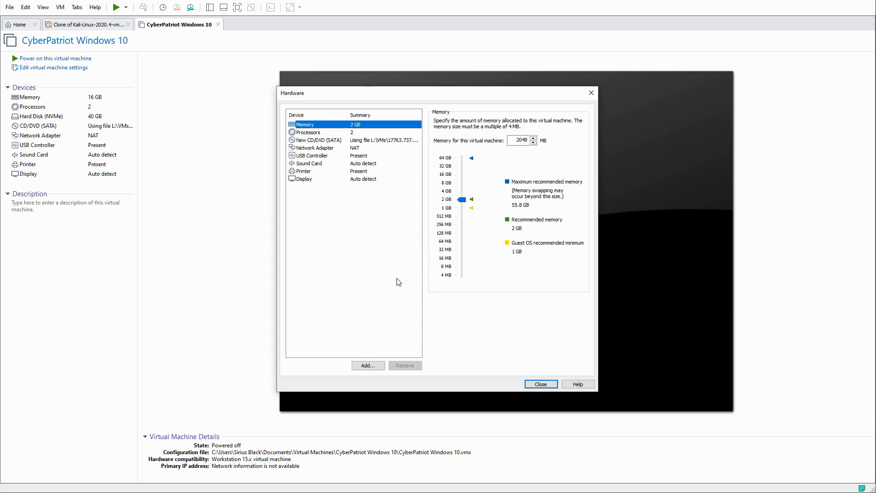
click(462, 175)
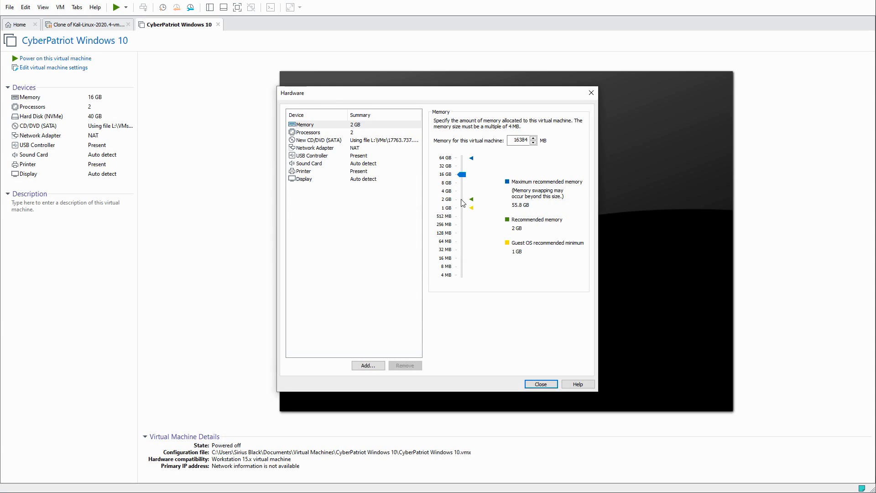
click(308, 133)
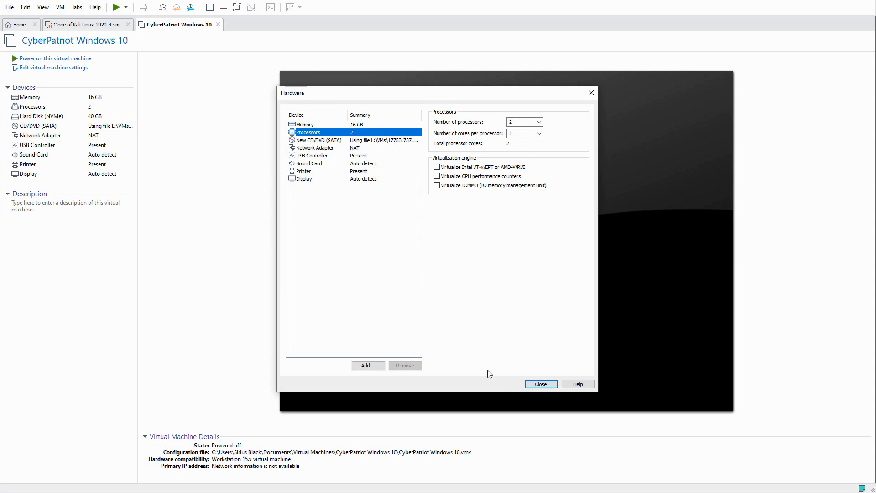
click(542, 384)
click(477, 330)
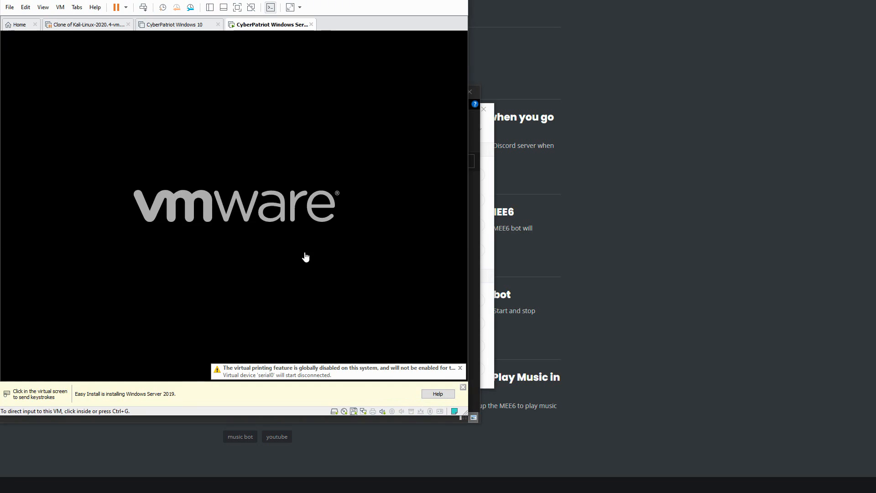
- Boot the guest from the installer disc and try to install Windows Server 2019 Datacenter Evaluation (Desktop Experience)
click(302, 255)
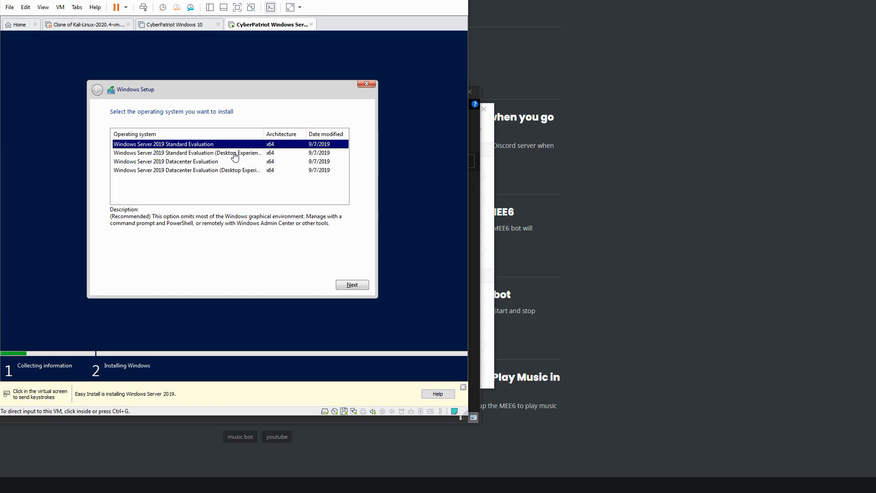
click(226, 172)
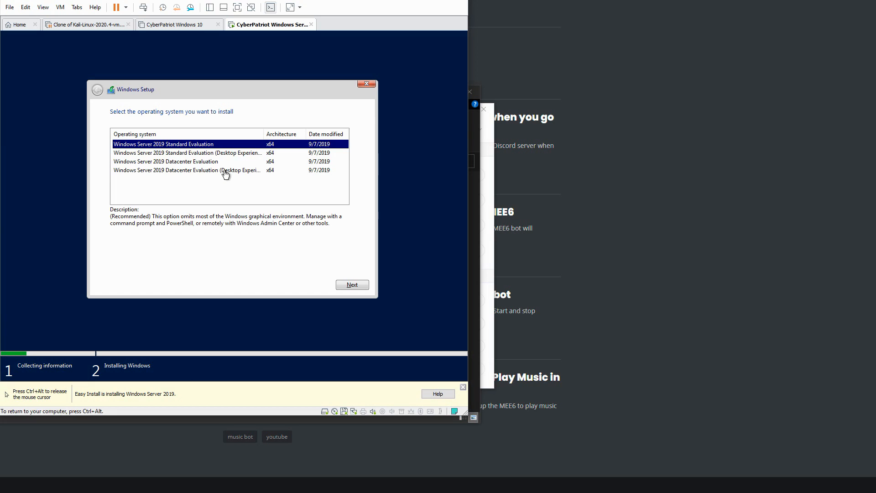
click(200, 171)
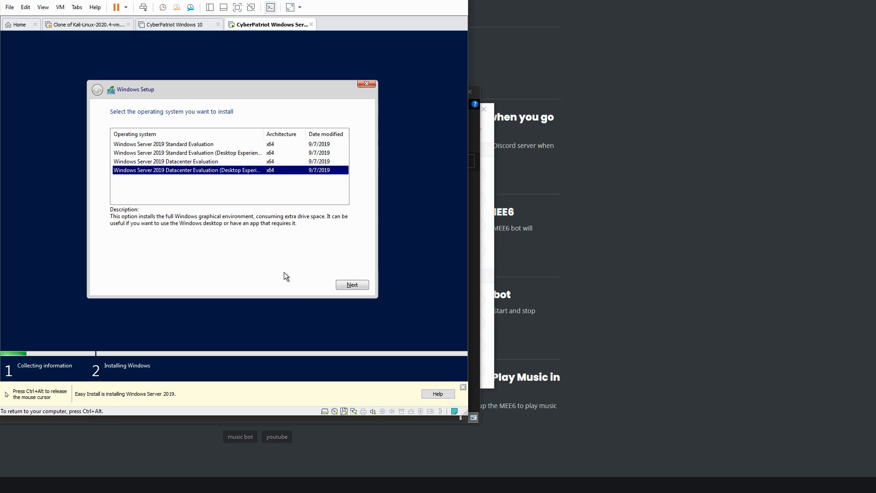
click(352, 286)
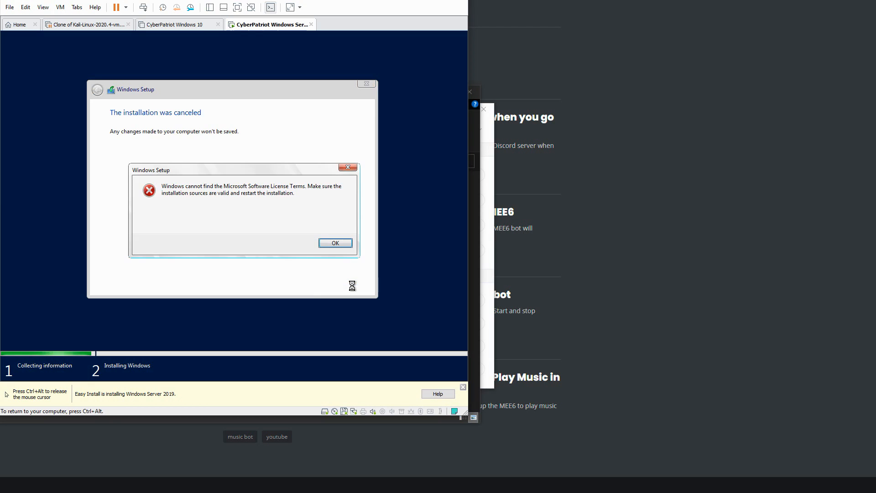
click(336, 244)
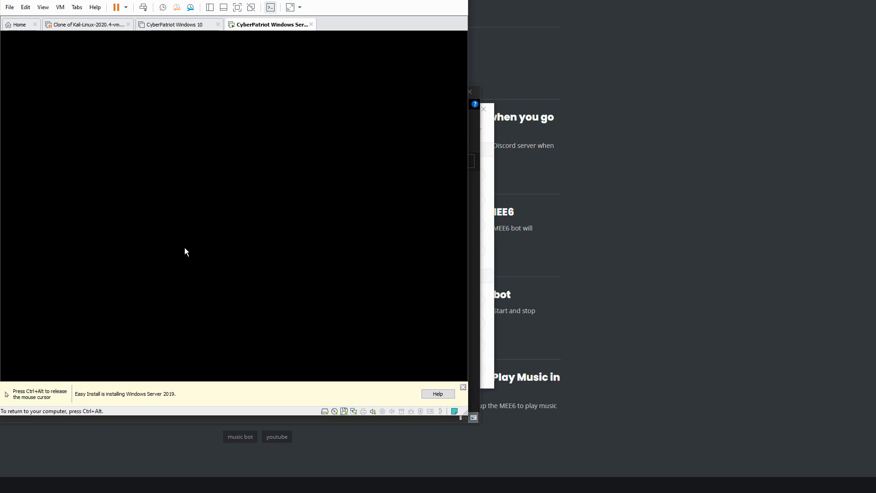
key(ctrl+alt)
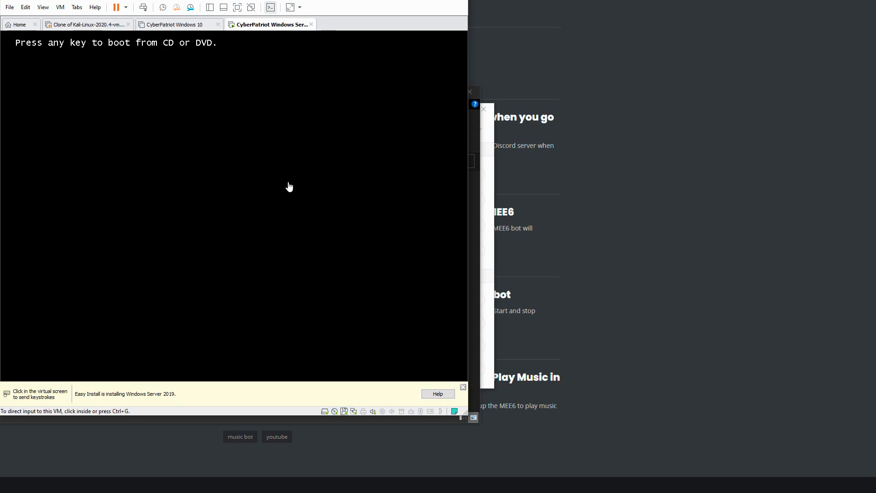
click(60, 7)
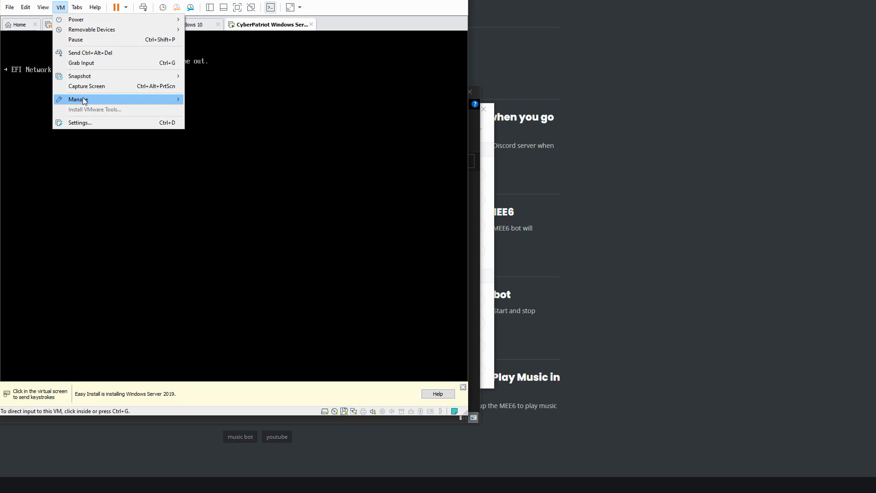
mouse_move(97, 100)
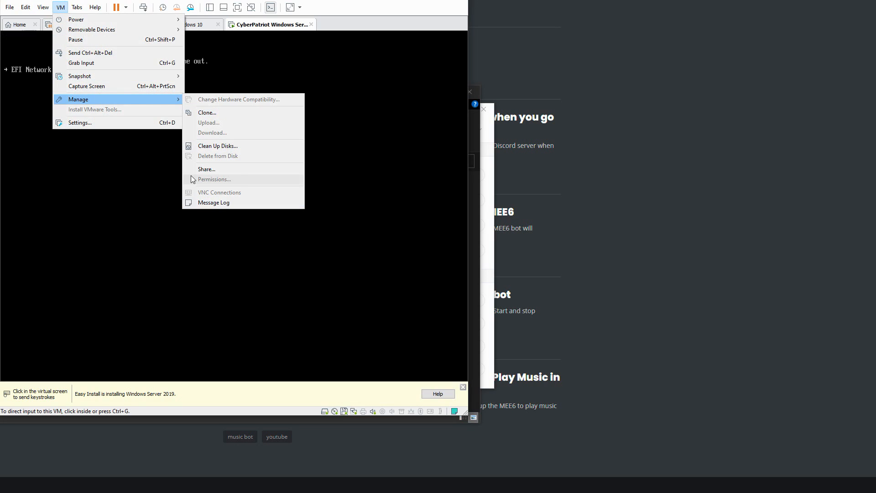
click(279, 72)
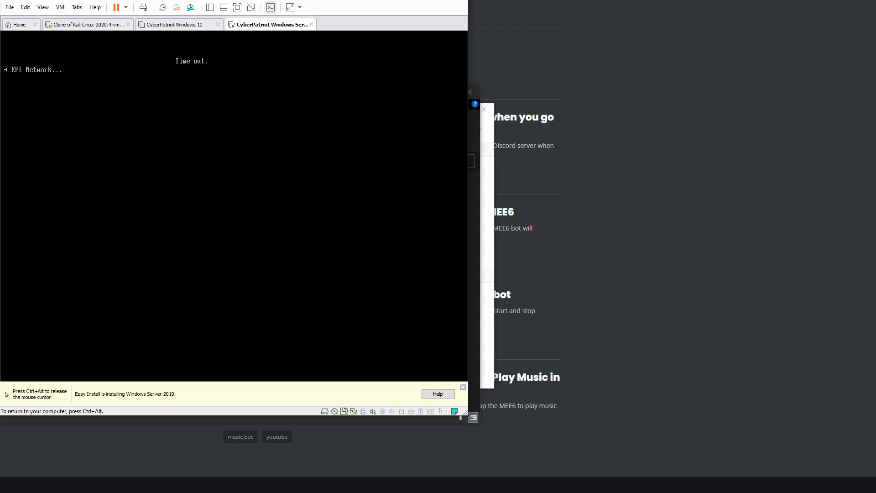
- Shut down the guest operating system of the CyberPatriot Windows Server 2019 virtual machine
key(ctrl+alt)
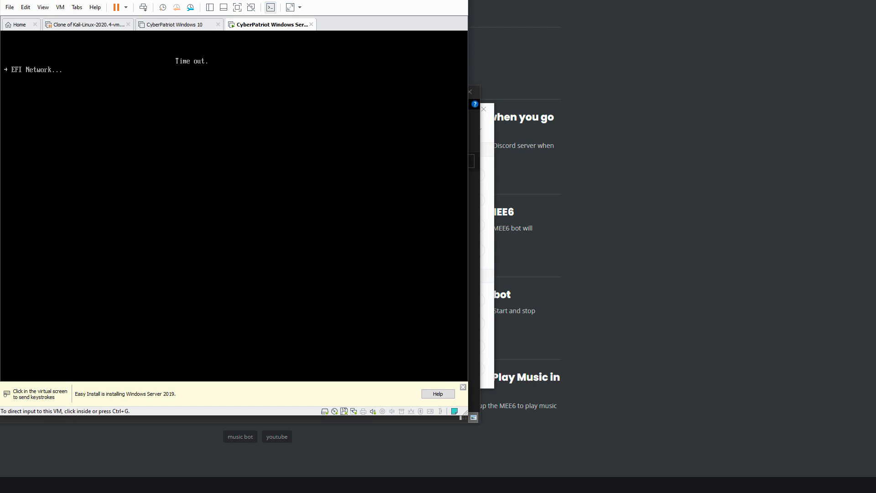
click(126, 8)
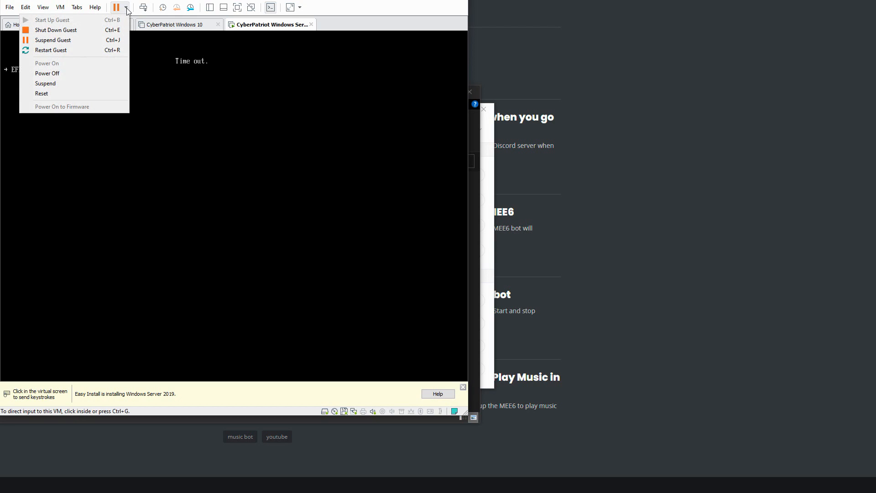
click(78, 29)
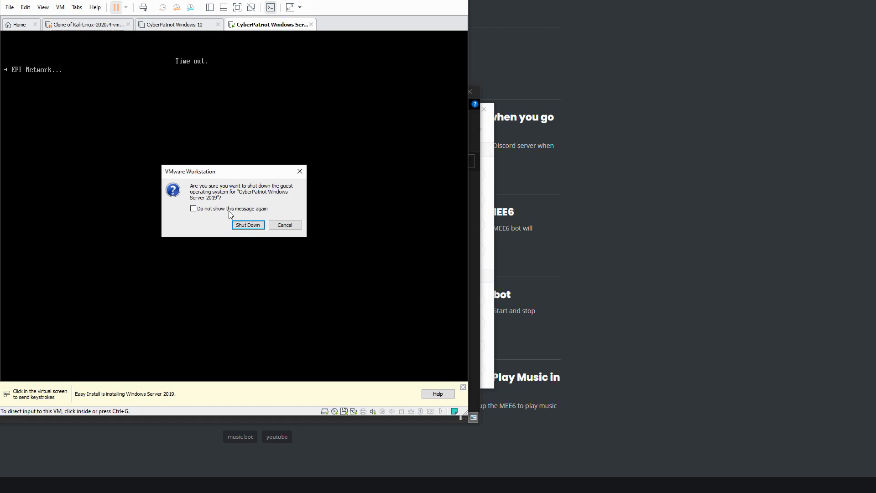
click(247, 226)
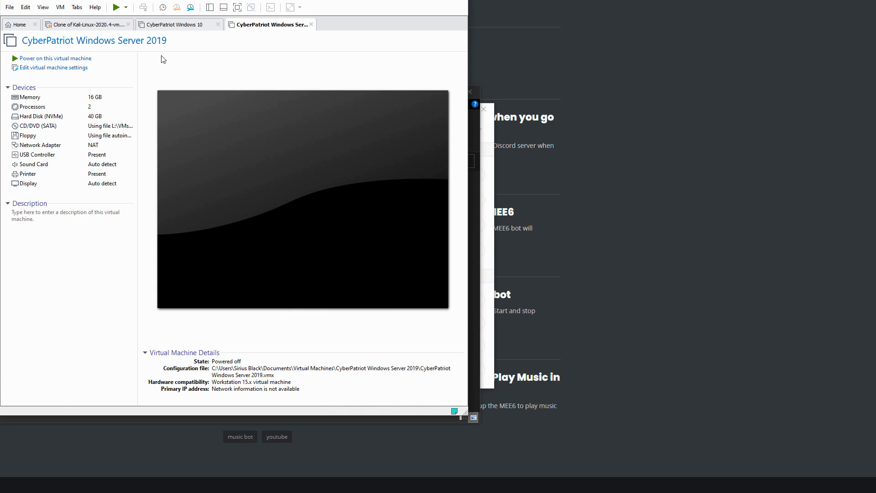
click(60, 7)
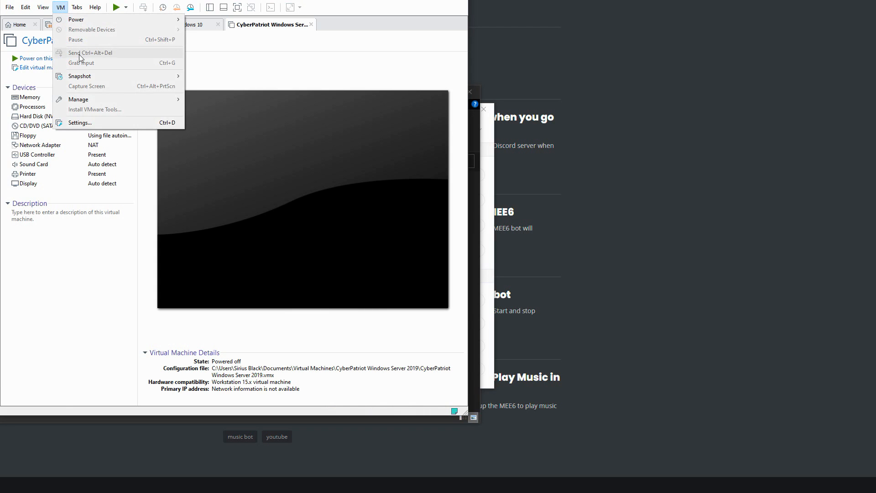
mouse_move(87, 100)
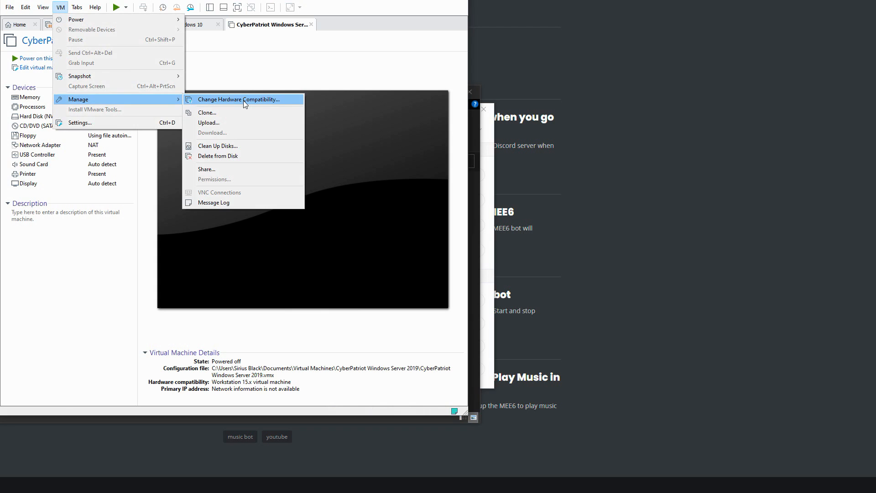
click(132, 186)
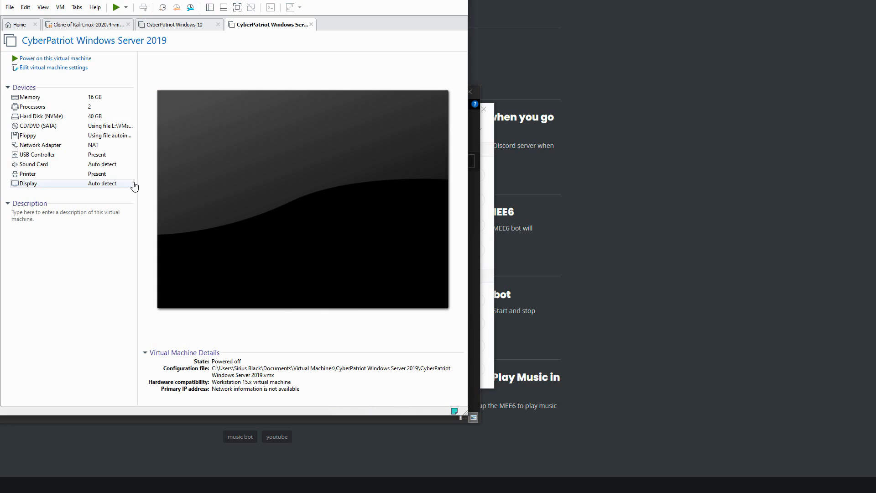
- Remove the floppy drive from the CyberPatriot Windows Server 2019 virtual machine's hardware and save the settings
click(30, 136)
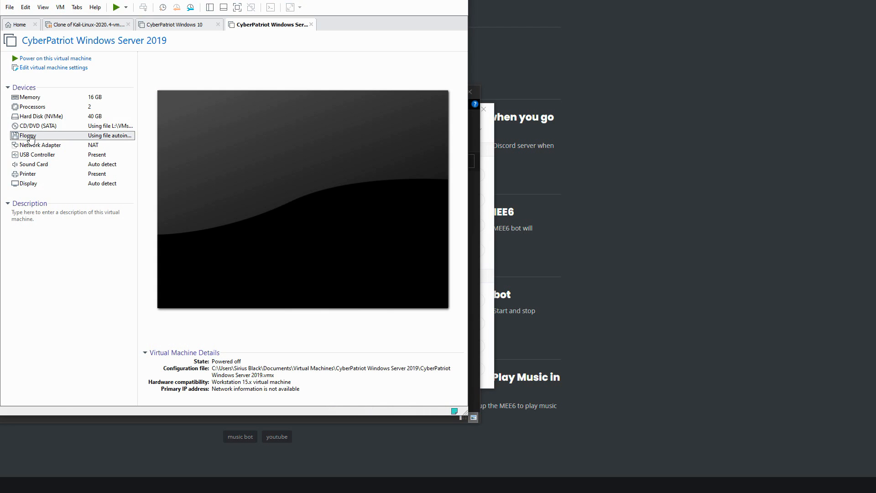
double_click(29, 137)
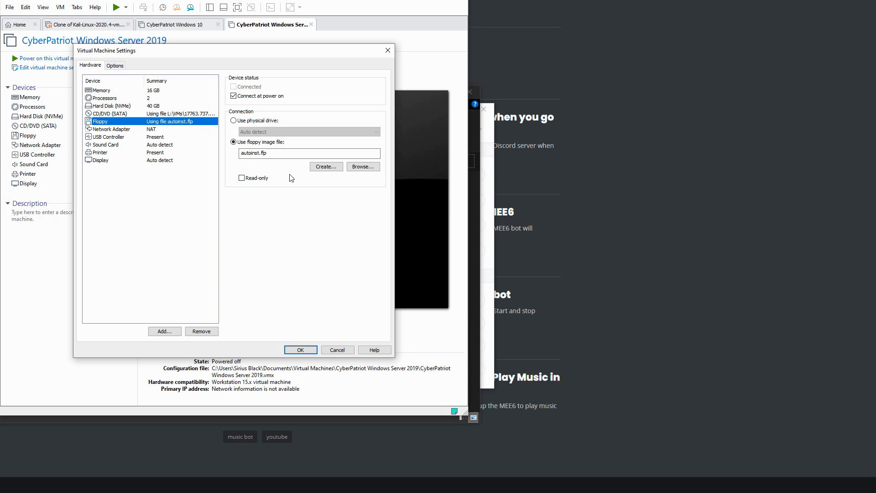
click(201, 331)
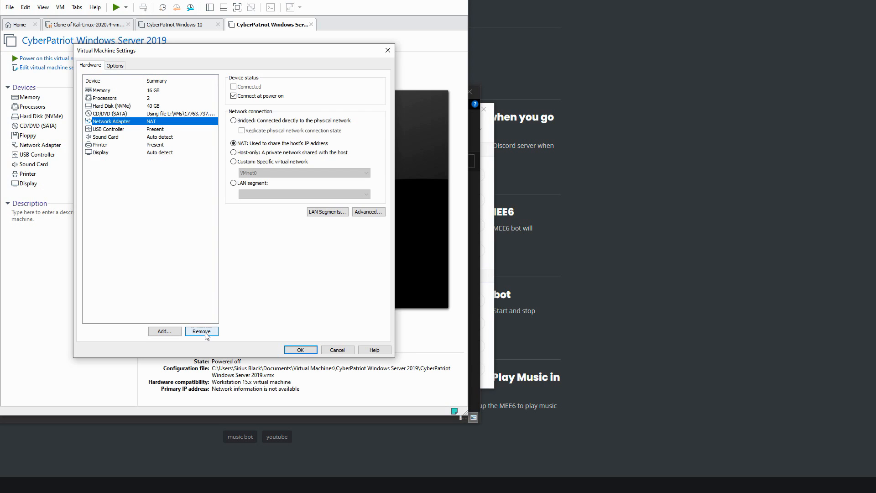
click(301, 350)
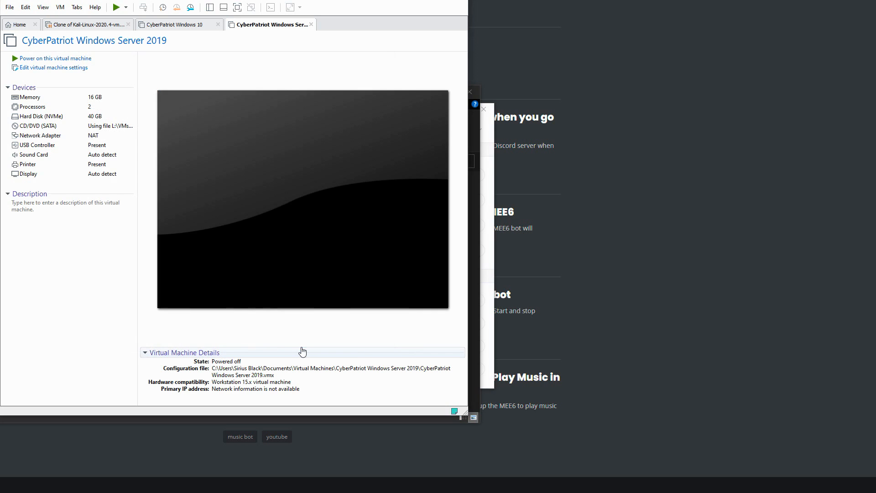
- Power on the virtual machine, dismiss the removable devices hint and boot the guest from the installer disc
click(37, 59)
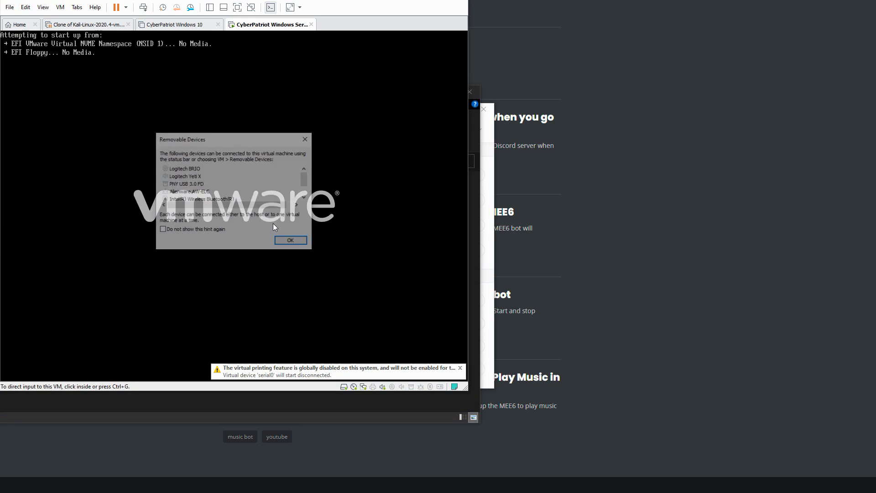
click(282, 241)
click(282, 242)
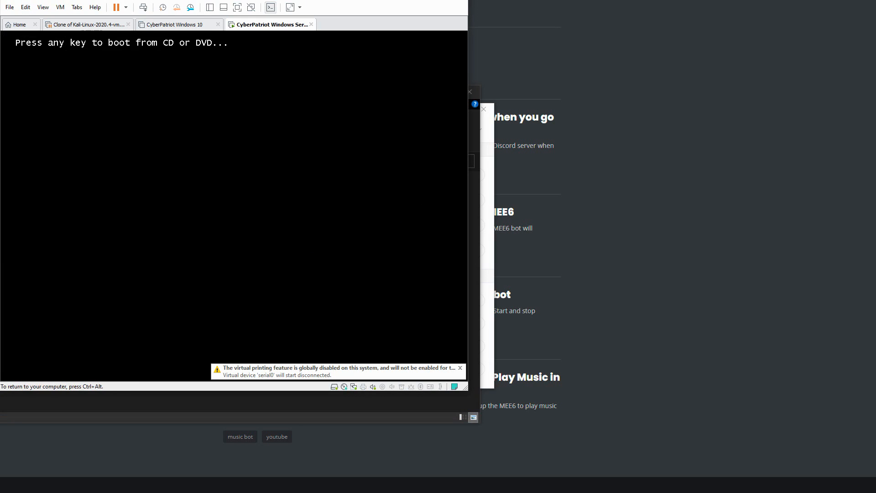
key(Return)
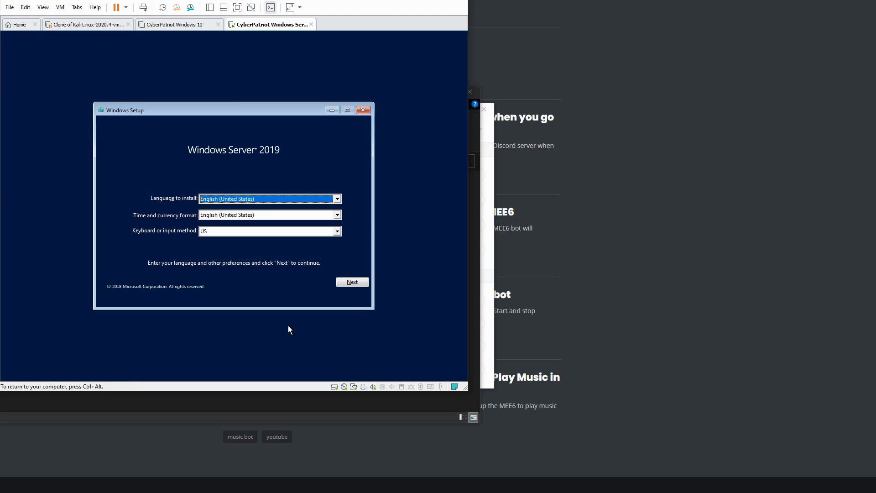
- Start Windows Setup with the default English (United States) settings and choose Windows Server 2019 Datacenter Evaluation (Desktop Experience)
click(359, 283)
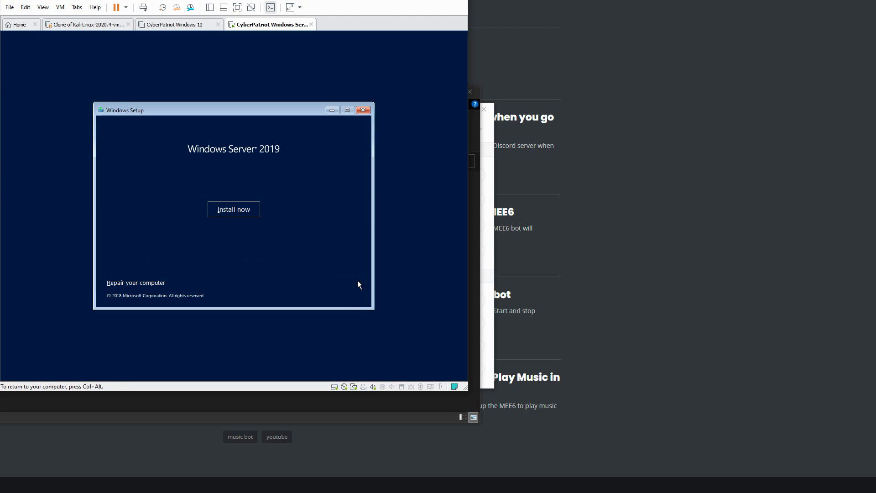
click(231, 210)
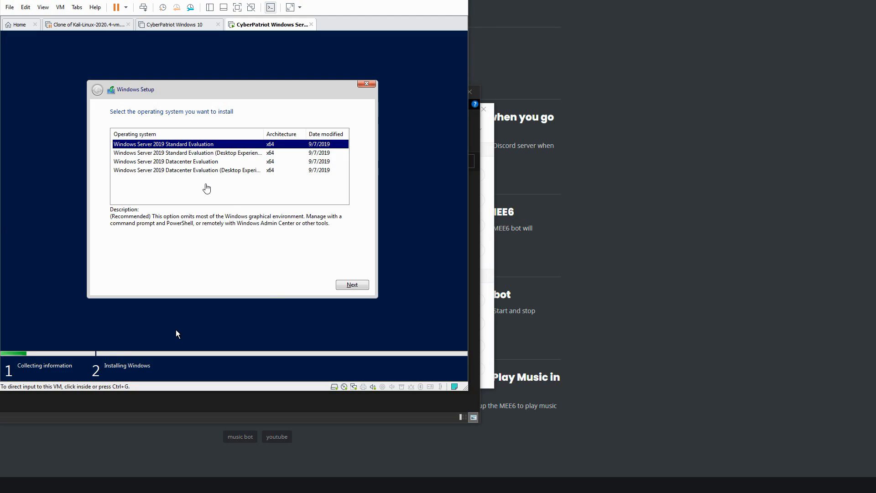
click(176, 330)
click(177, 170)
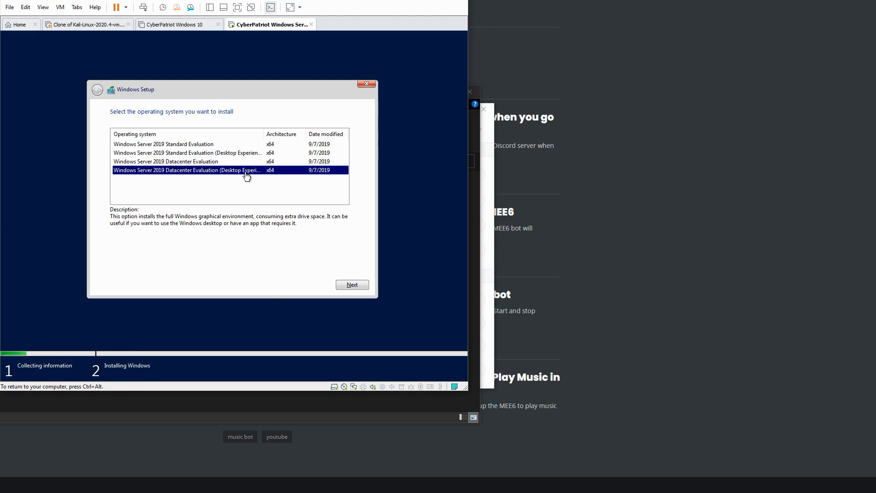
click(353, 284)
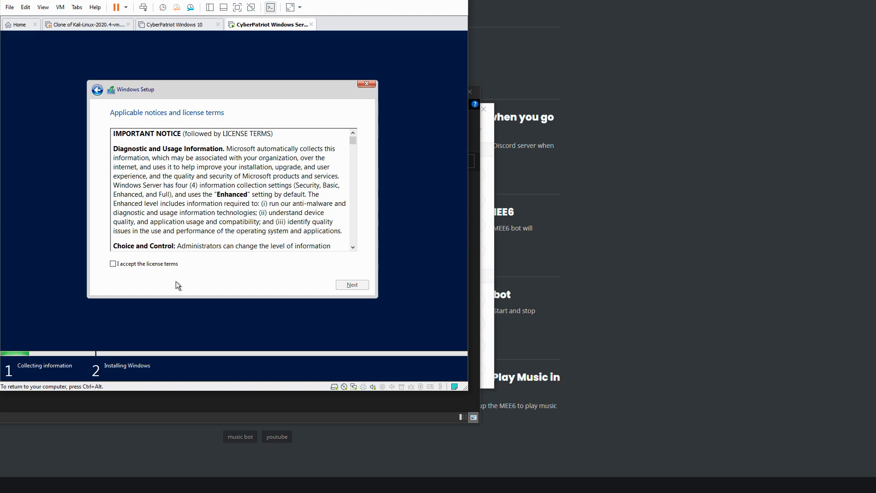
- Accept the license terms and run a custom Windows-only installation on the Drive 0 unallocated space
click(139, 262)
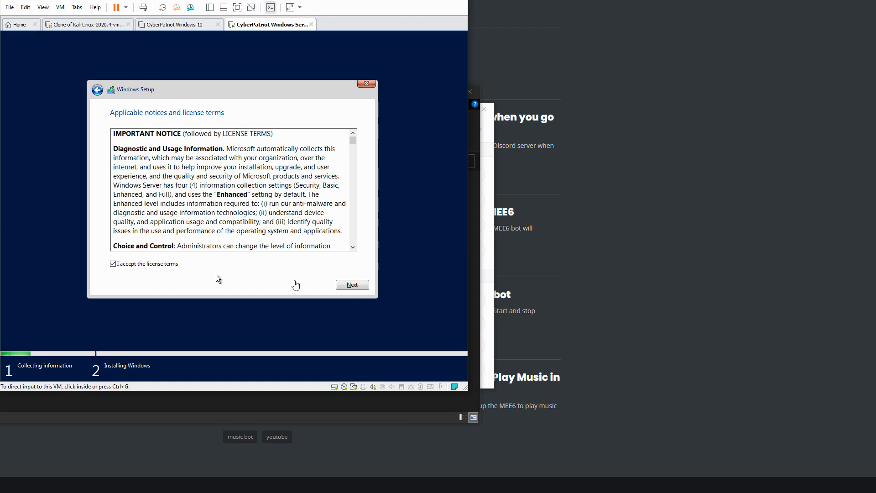
click(346, 283)
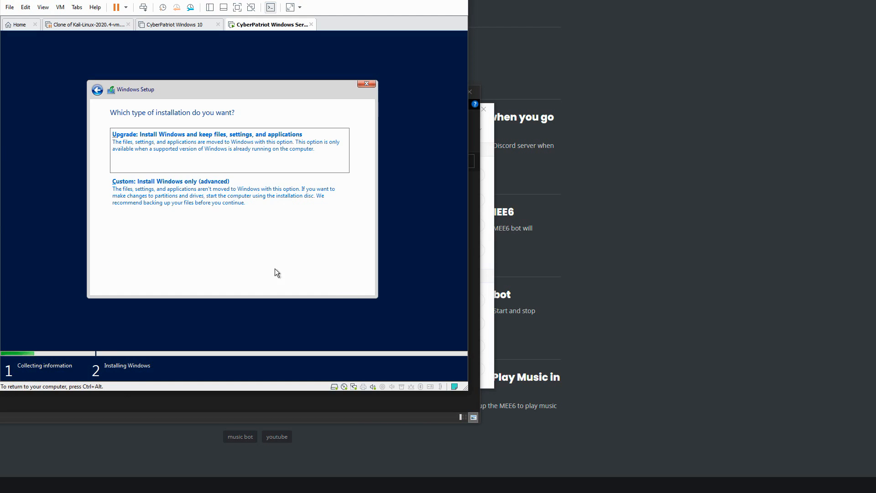
click(185, 199)
key(ctrl+alt)
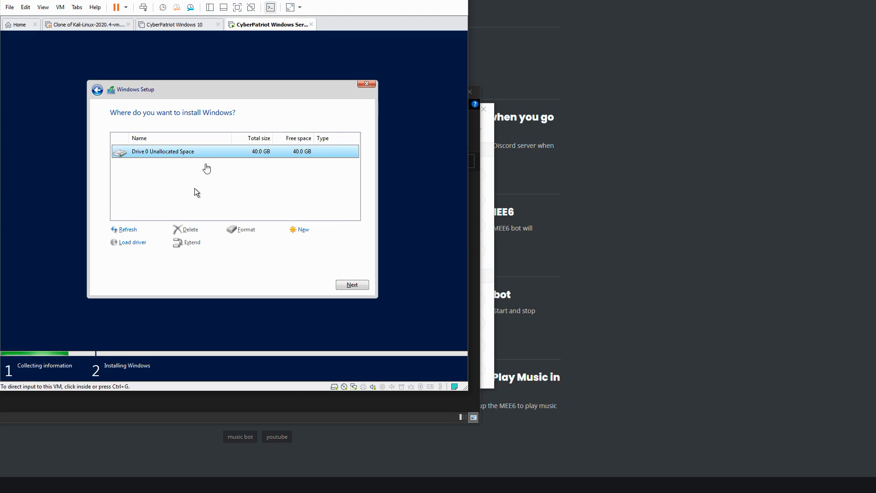
click(356, 285)
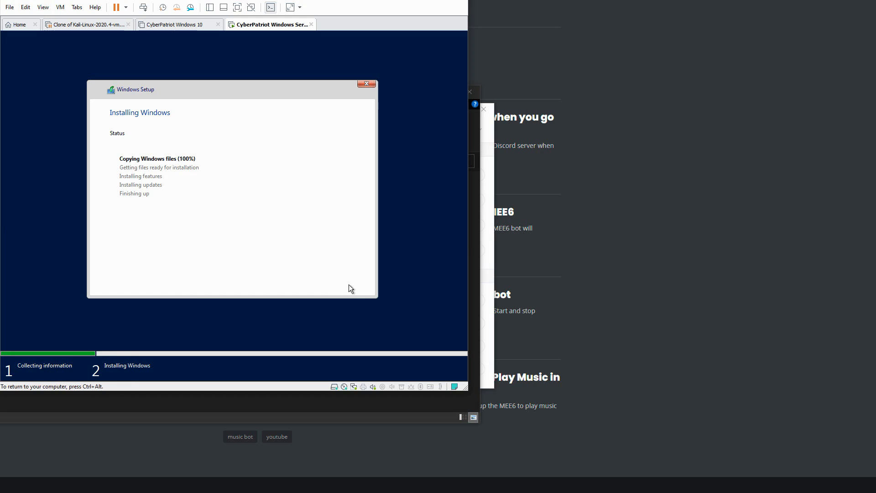
key(ctrl+alt)
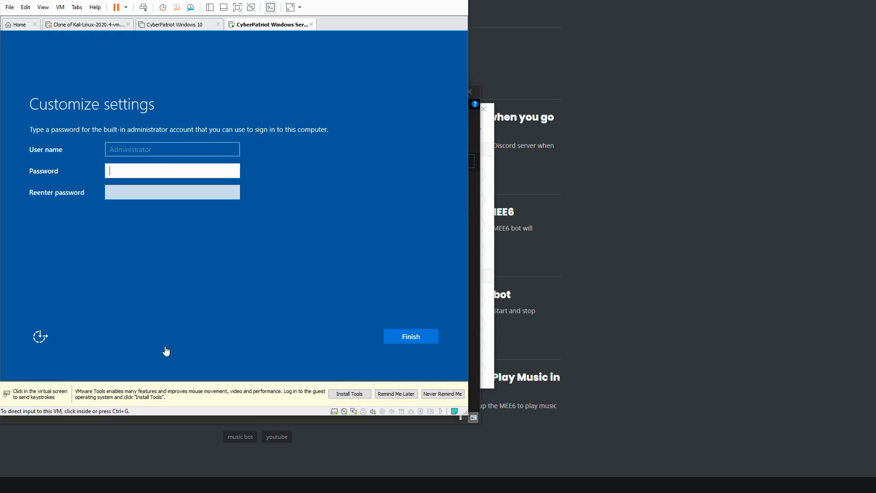
- Enter a password for the built-in Administrator account, check it in plain text and delete the extra characters
click(139, 175)
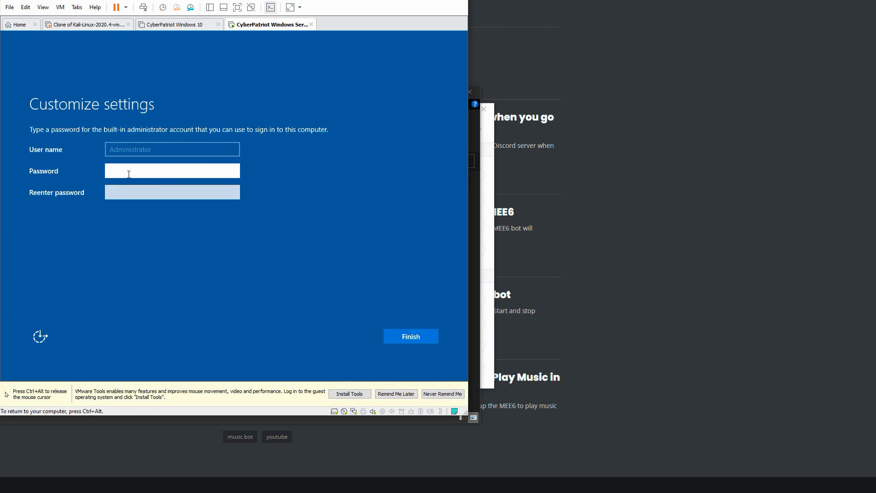
text(**********)
click(236, 171)
click(236, 171)
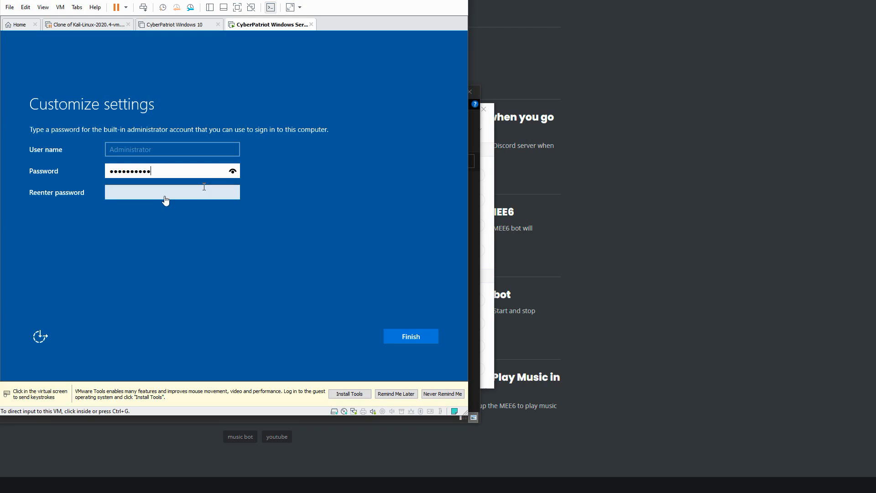
text(********)
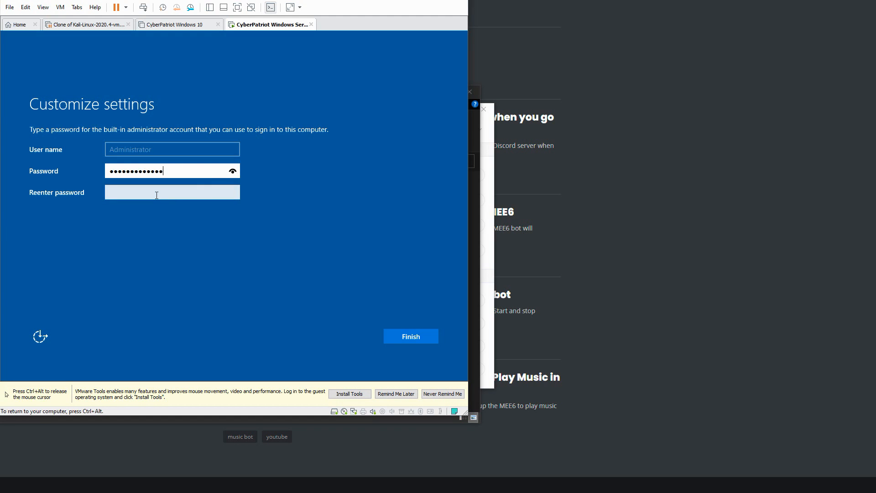
text(*)
key(BackSpace)
key(BackSpace)
key(BackSpace)
key(BackSpace)
key(BackSpace)
key(BackSpace)
key(BackSpace)
key(BackSpace)
click(233, 171)
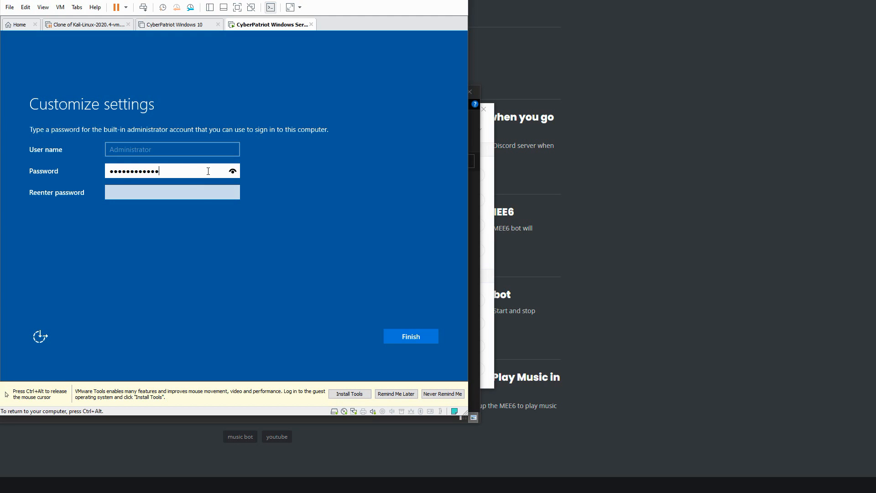
key(BackSpace)
key(BackSpace)
- Reenter the Administrator account password and try to finish customizing the settings
click(141, 193)
text(••••••••)
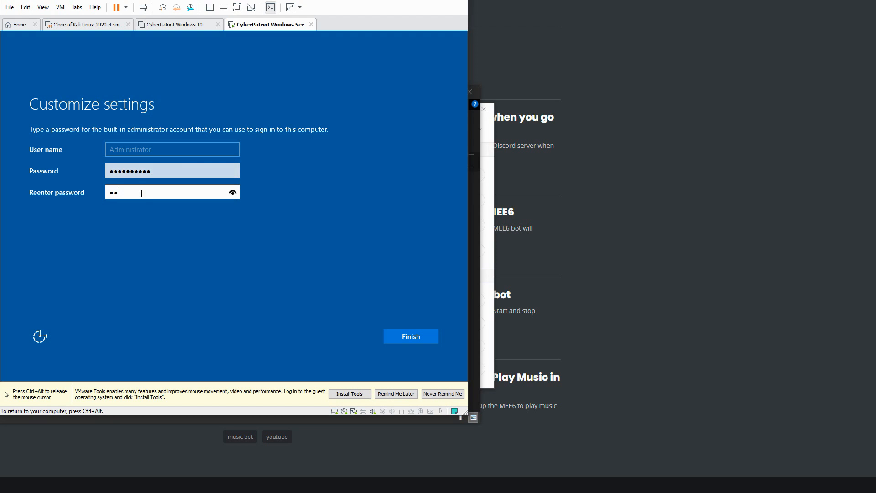
text(••)
click(409, 337)
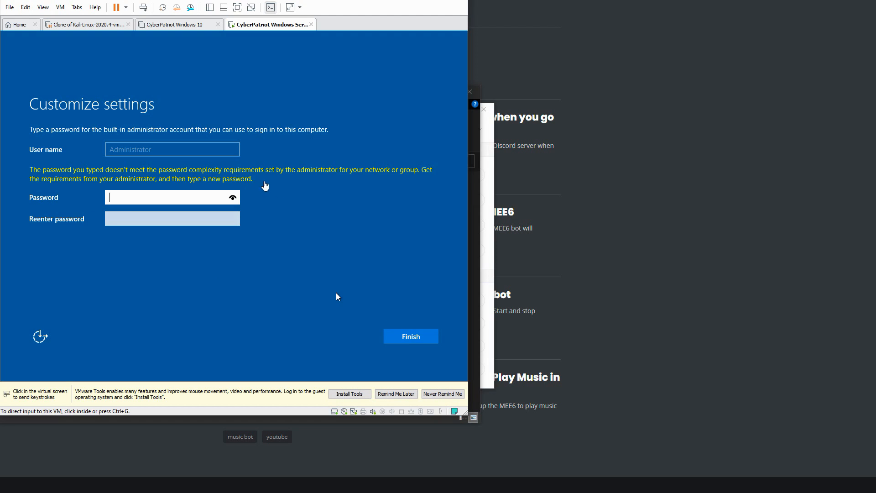
- Enter and reenter a new Administrator account password, correct the first entry to match the second, and finish the setup
click(120, 199)
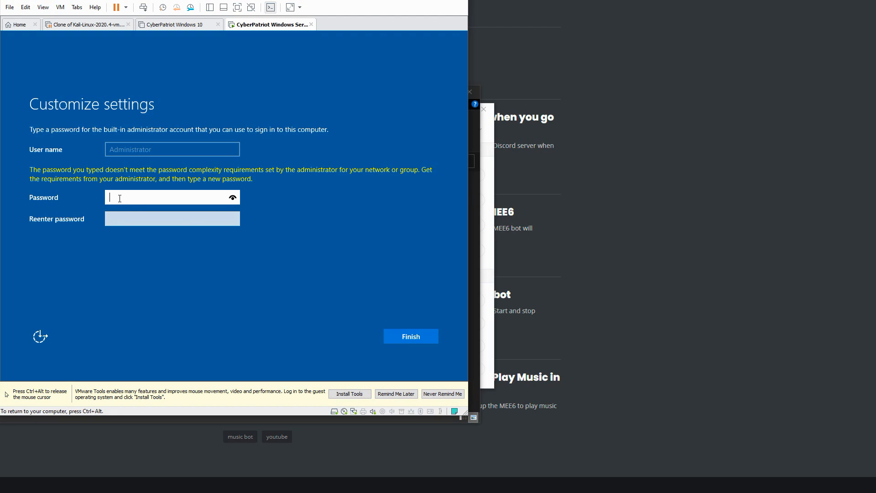
text(*************)
click(130, 219)
text(********)
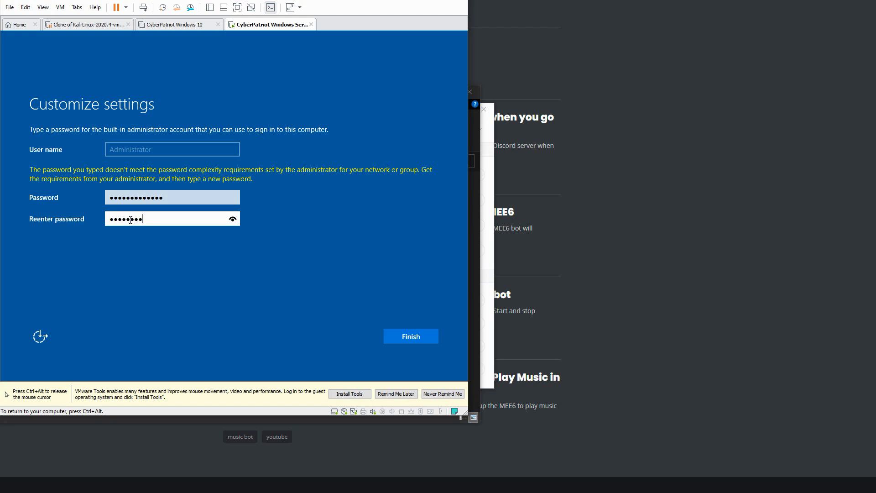
text(******)
click(235, 218)
click(233, 199)
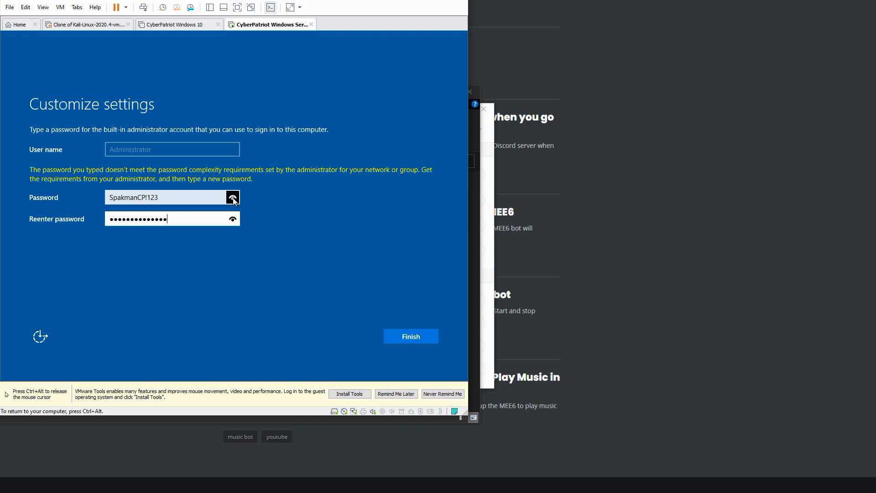
click(111, 198)
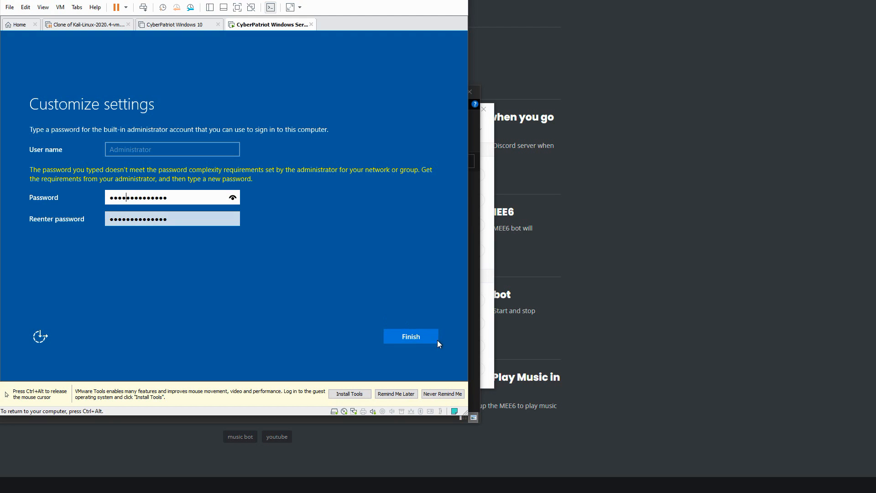
click(416, 339)
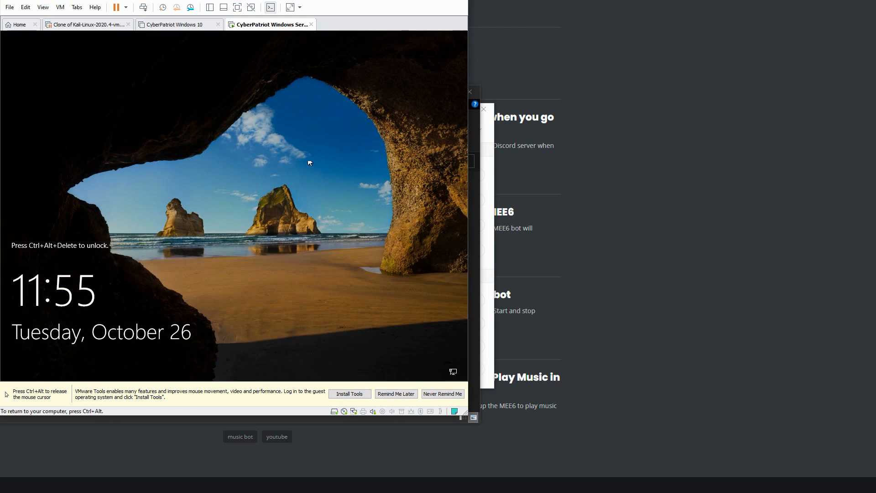
- Release the pointer from the guest and enlarge the virtual machine window to fill the screen
key(ctrl+alt)
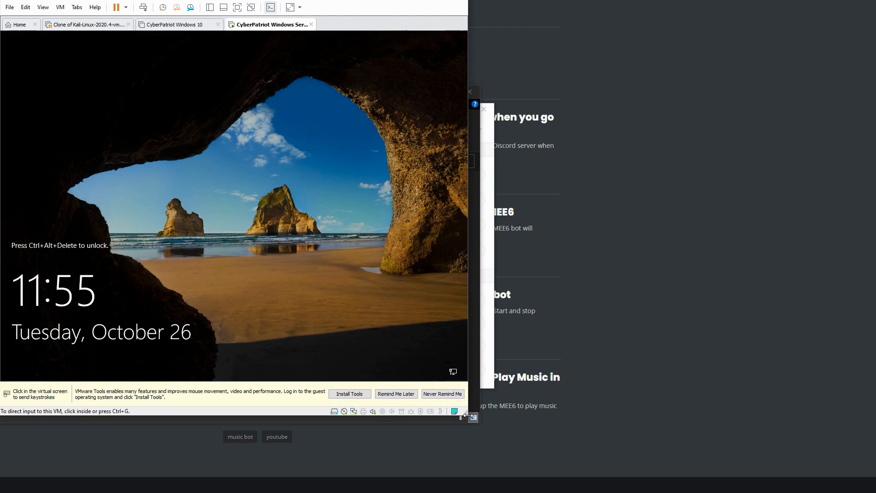
drag(466, 416, 872, 489)
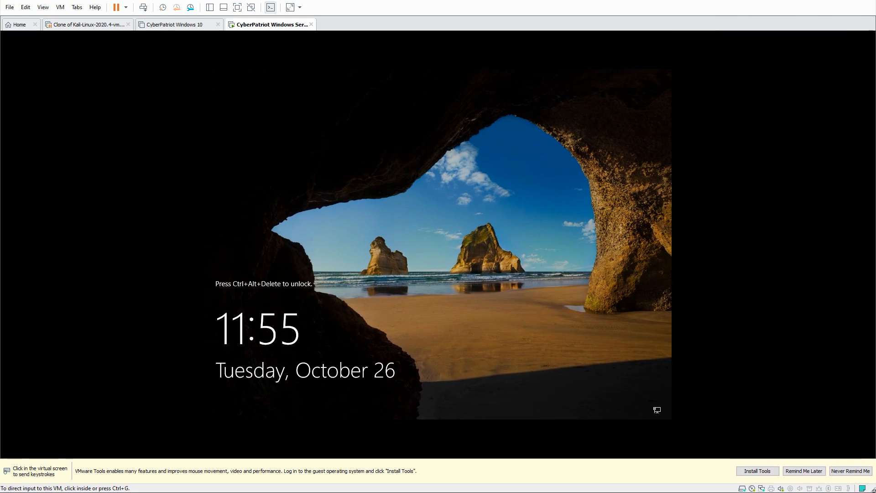
- Send Ctrl+Alt+Del to the virtual machine to unlock it and sign in as Administrator with the account password
click(373, 245)
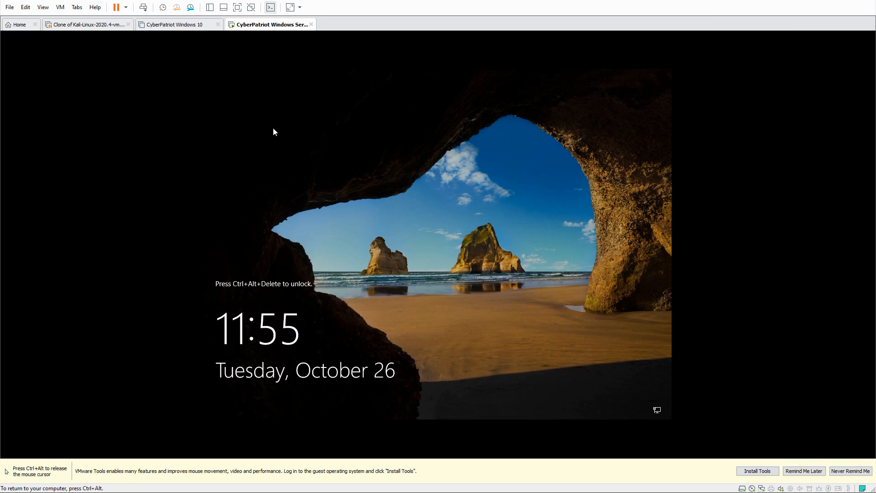
key(ctrl+alt)
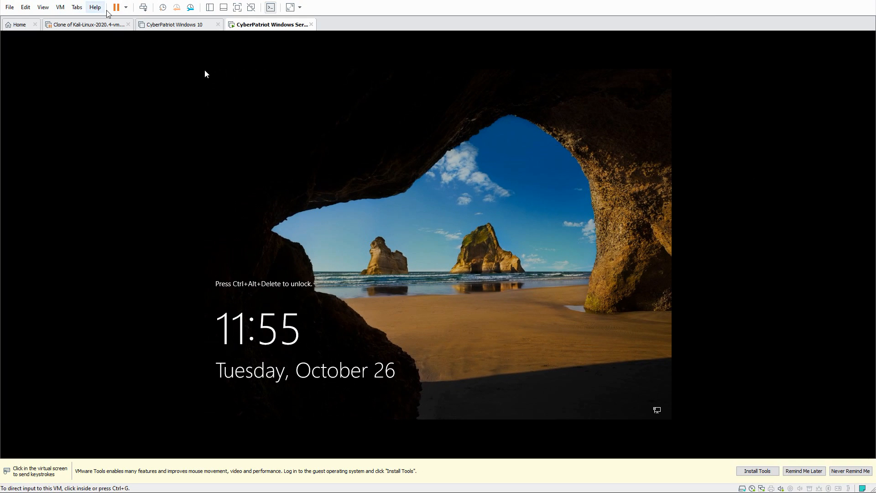
click(61, 8)
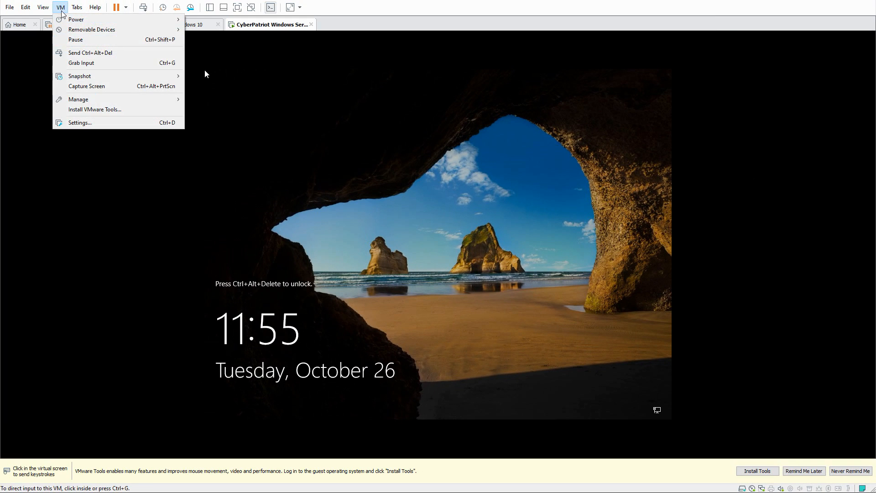
click(93, 54)
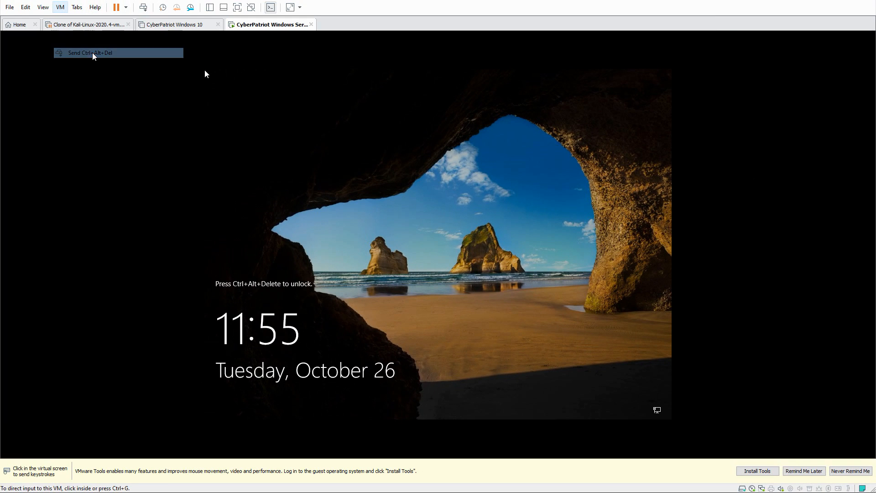
click(474, 343)
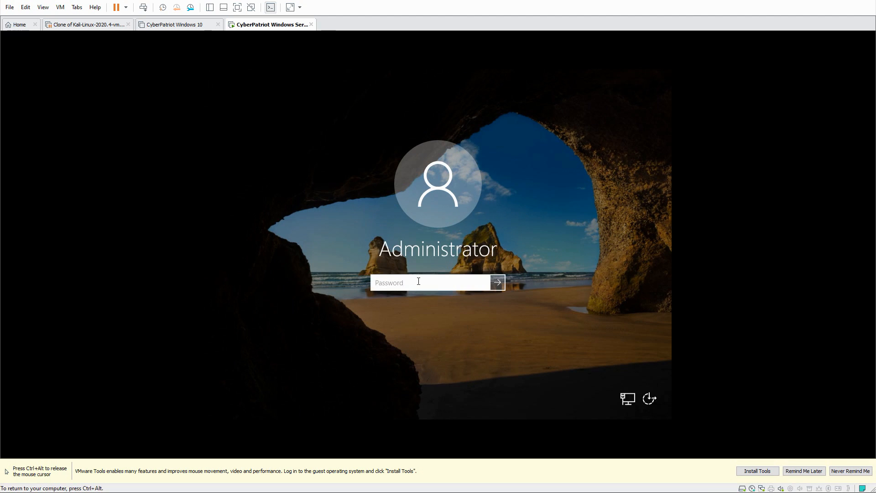
text(**************)
key(Return)
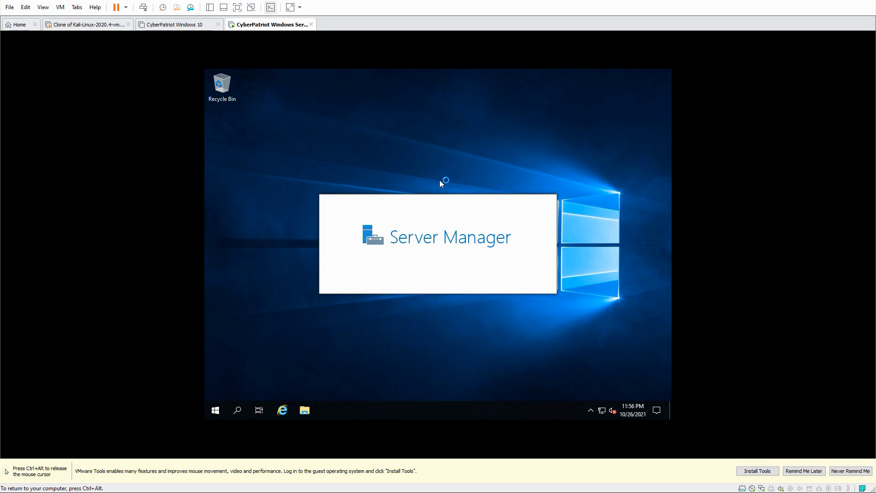
- Set the guest's display resolution to 1440 × 900 in the display settings and keep the change
right_click(547, 179)
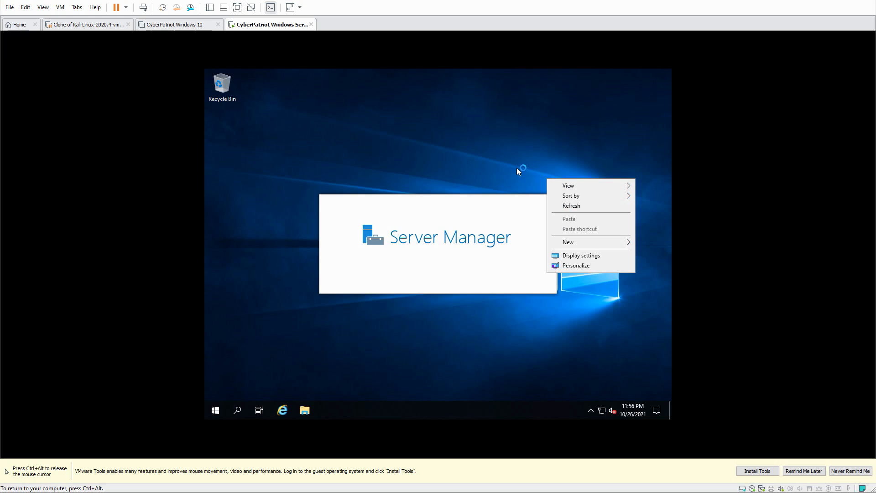
click(586, 258)
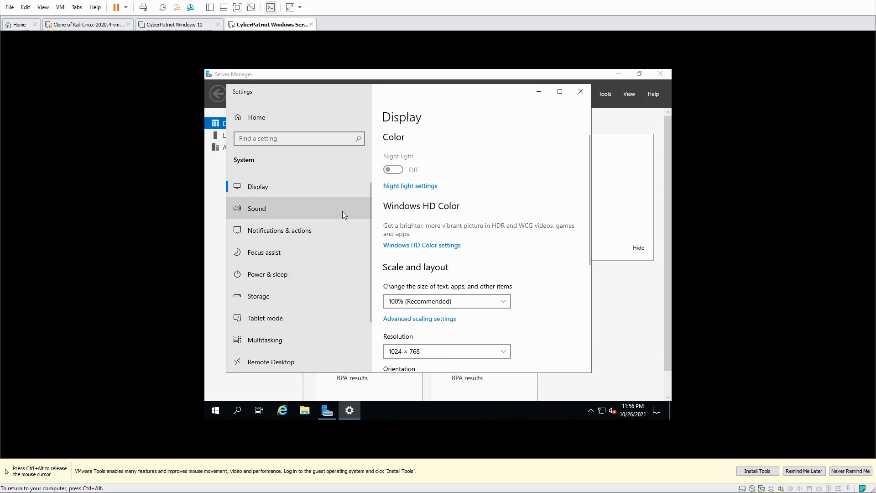
scroll(466, 287, down, 4)
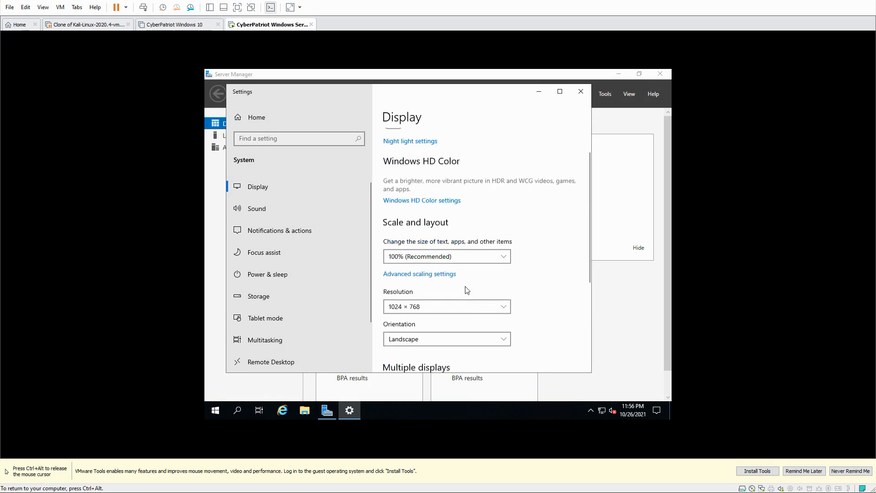
click(504, 178)
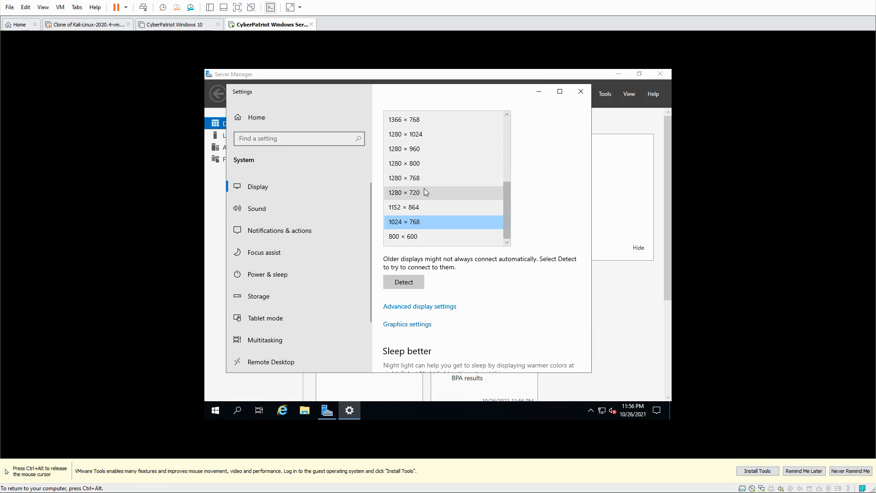
scroll(416, 151, up, 3)
scroll(416, 151, up, 1)
key(Escape)
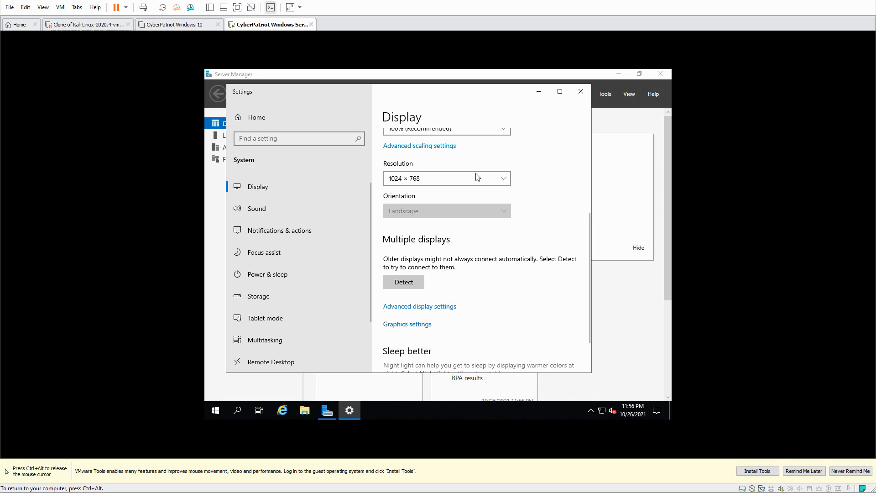
click(503, 178)
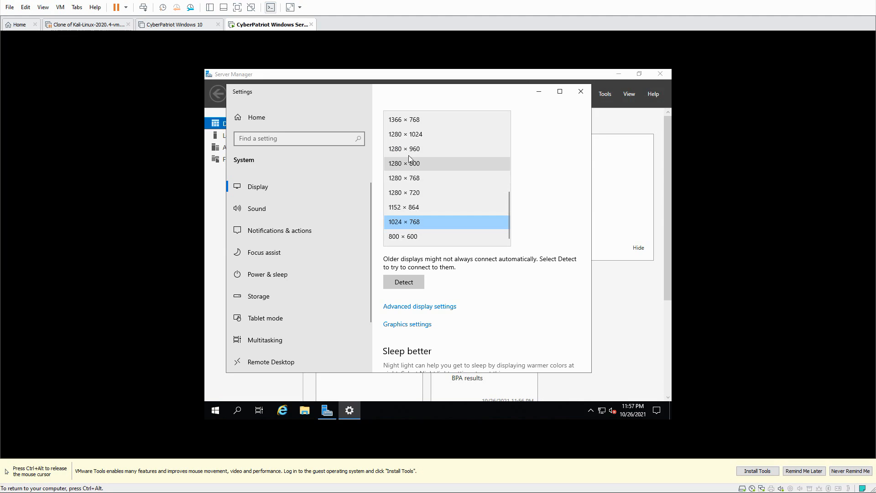
scroll(408, 151, up, 1)
scroll(408, 151, up, 2)
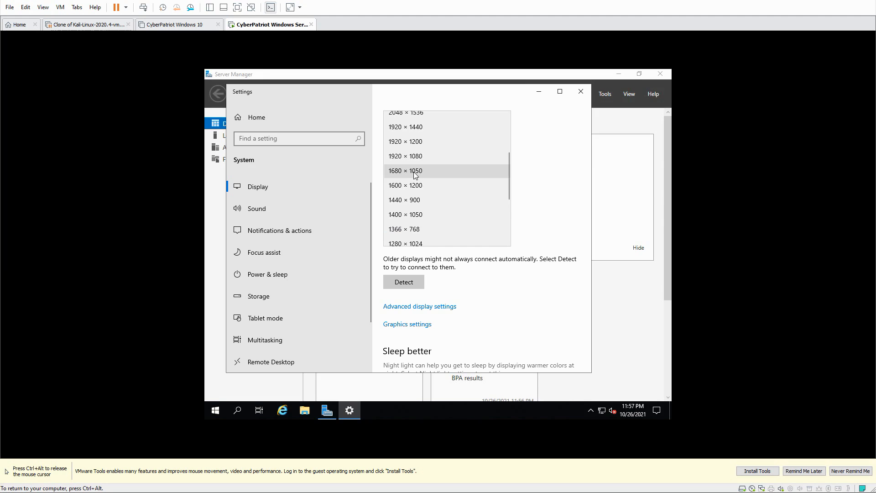
click(404, 200)
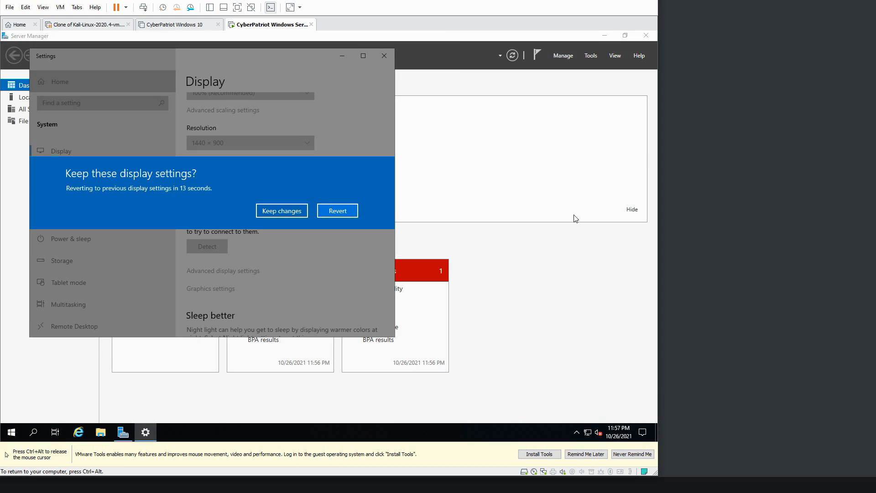
click(295, 211)
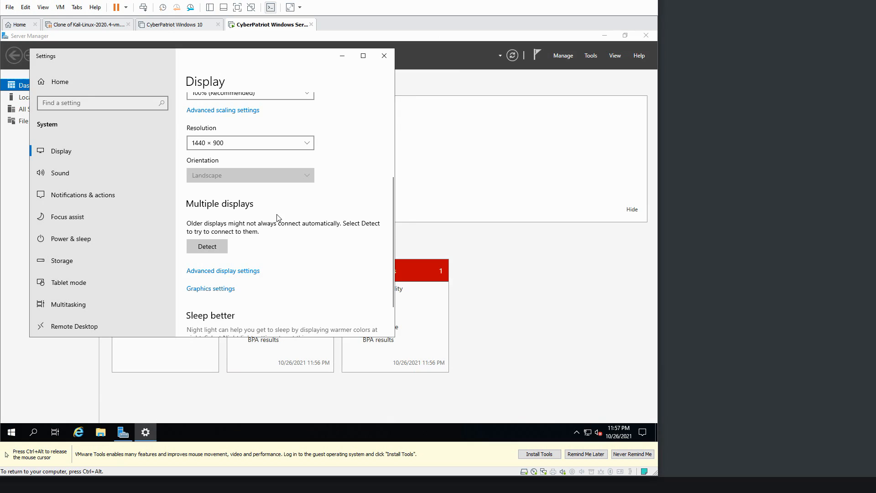
- Try the 1600 × 1200 and 1400 × 1050 display resolutions, revert each one, and leave 1440 × 900 selected
click(310, 145)
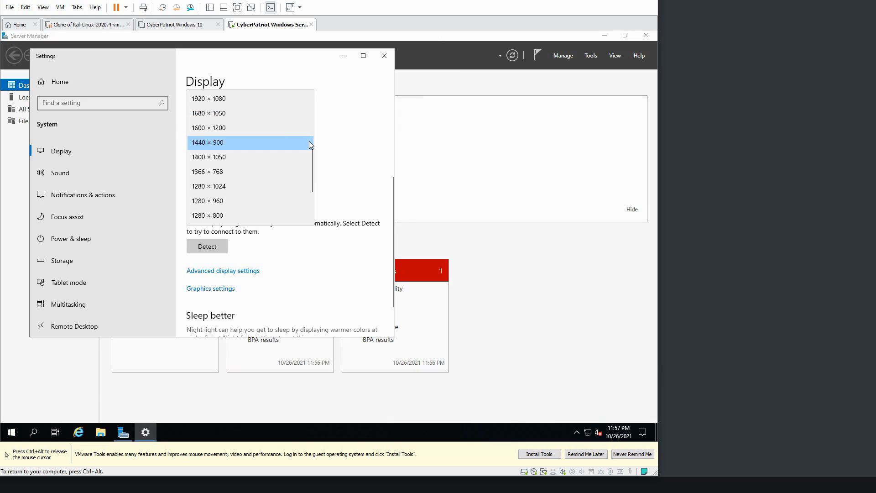
click(239, 127)
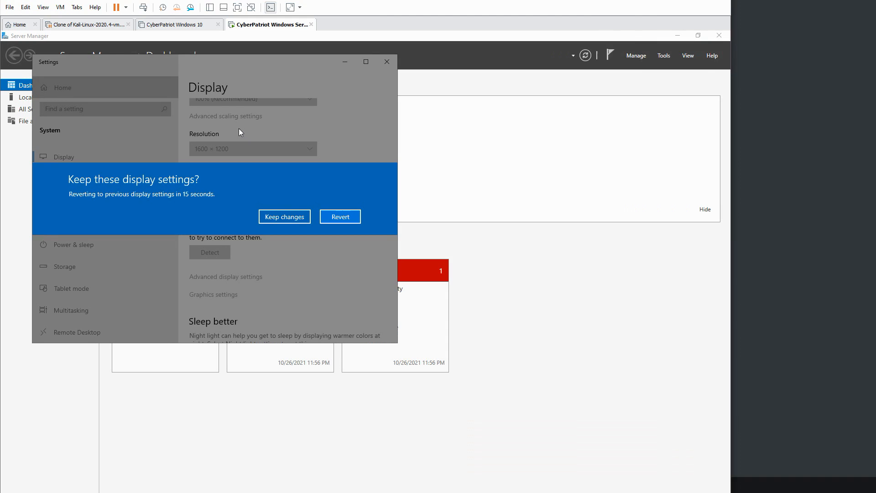
click(331, 216)
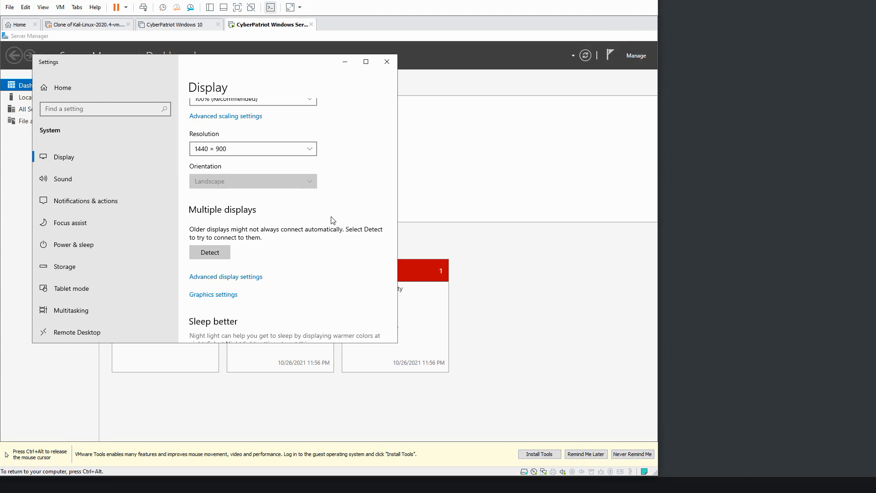
click(308, 144)
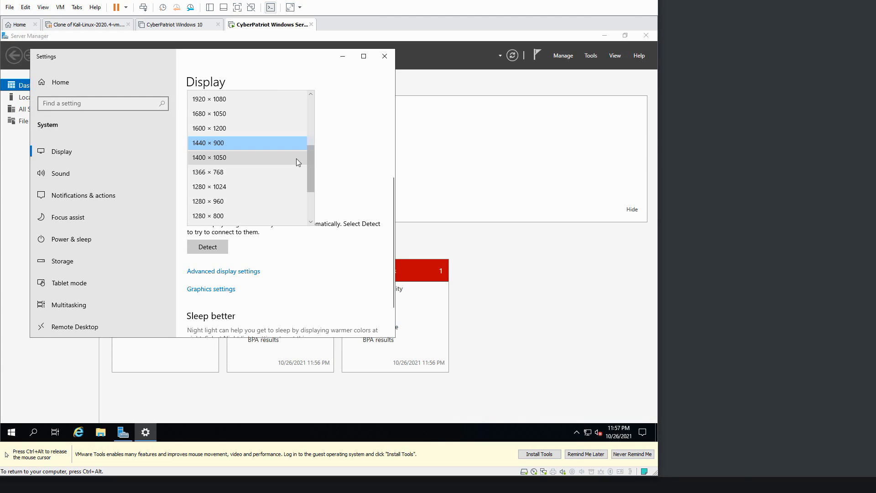
click(284, 156)
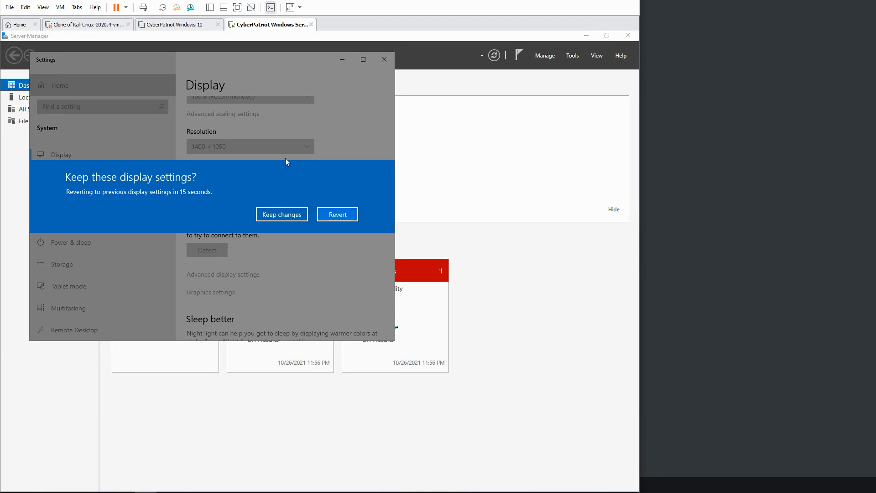
click(338, 214)
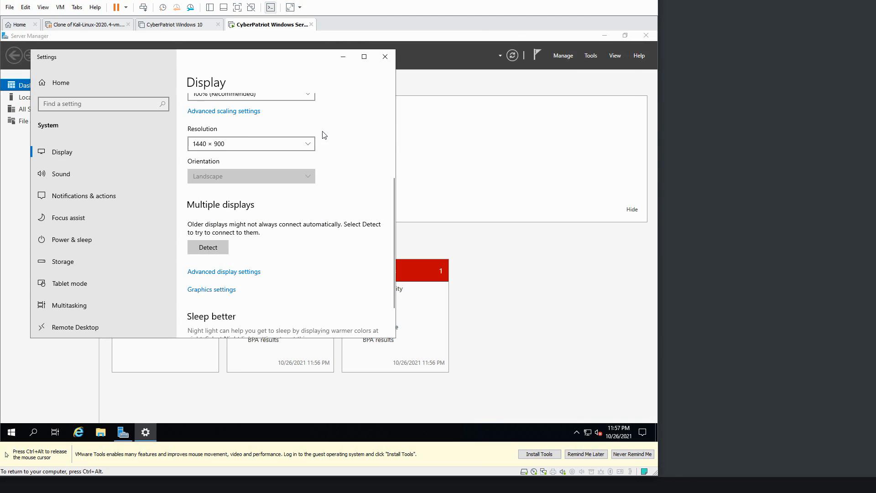
scroll(319, 137, up, 3)
click(311, 274)
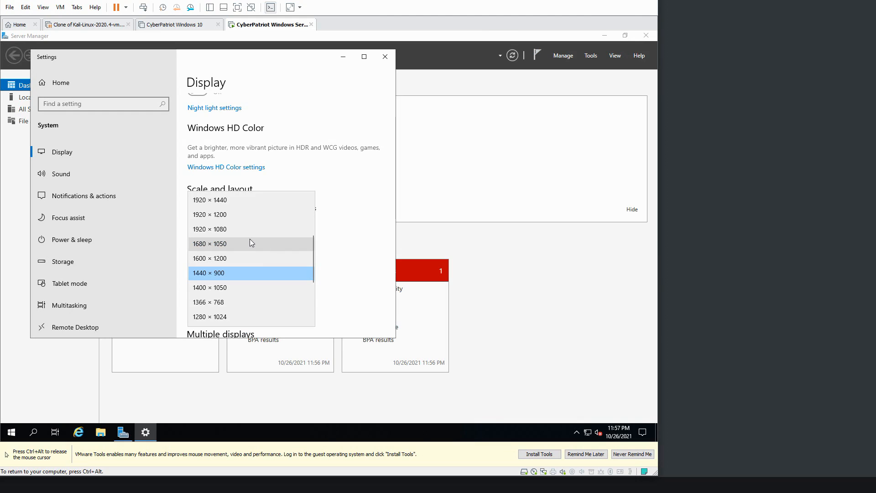
click(229, 274)
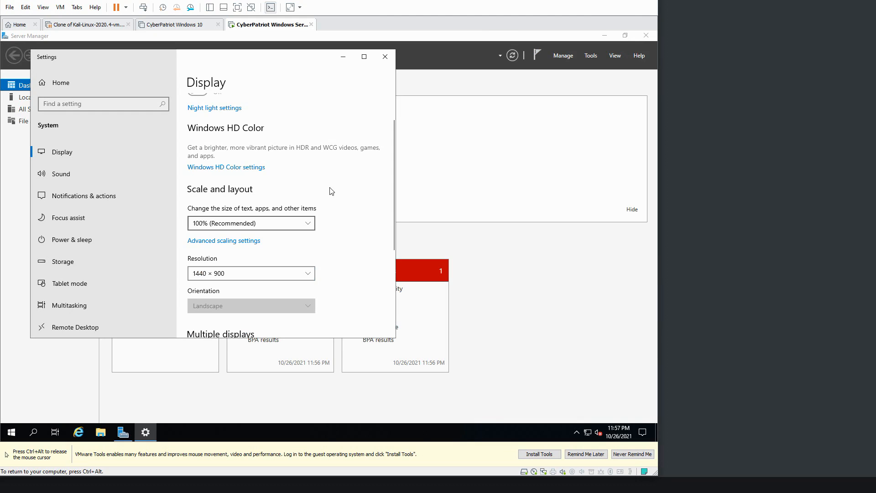
- Close the display settings and the Windows Admin Center message, and start installing VMware Tools on the virtual machine
click(385, 57)
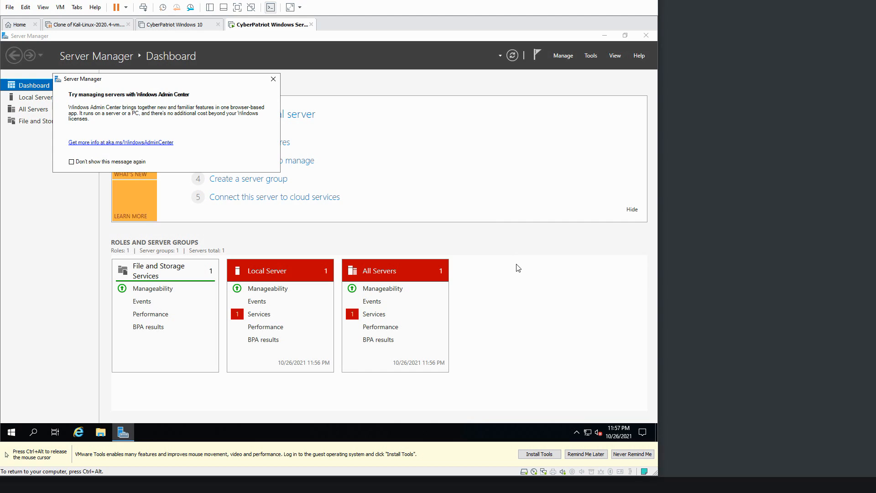
click(272, 79)
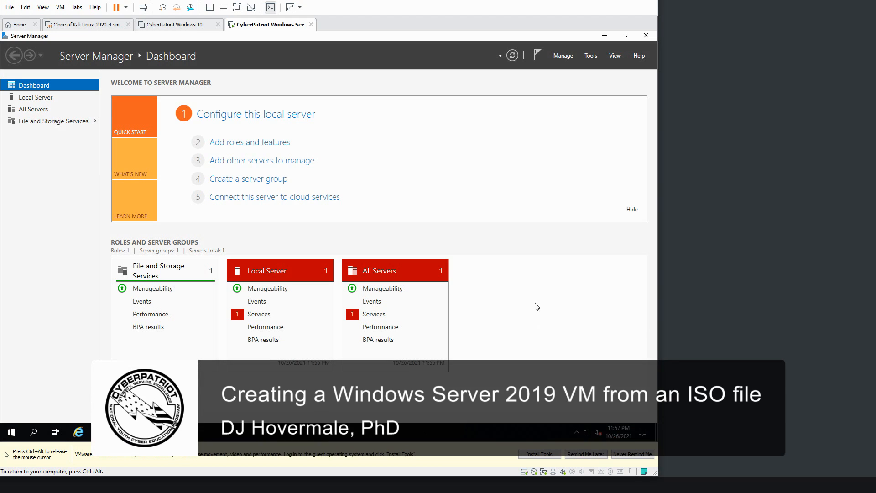
key(ctrl+alt)
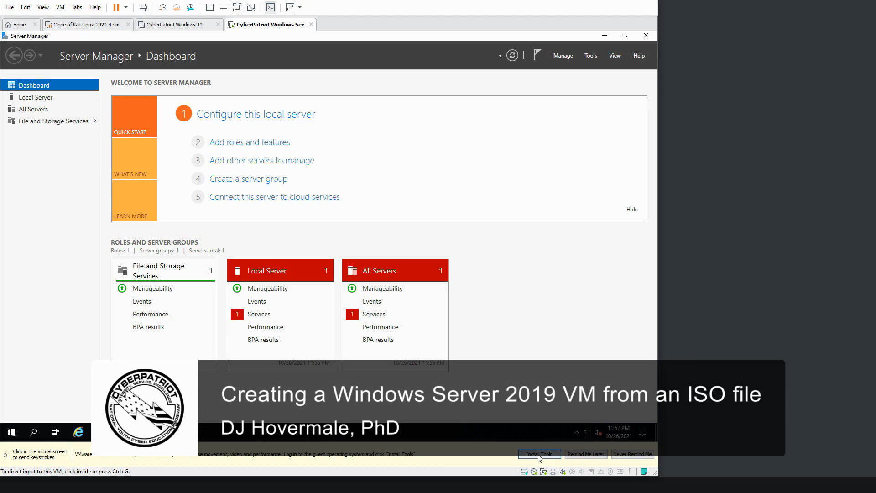
click(539, 455)
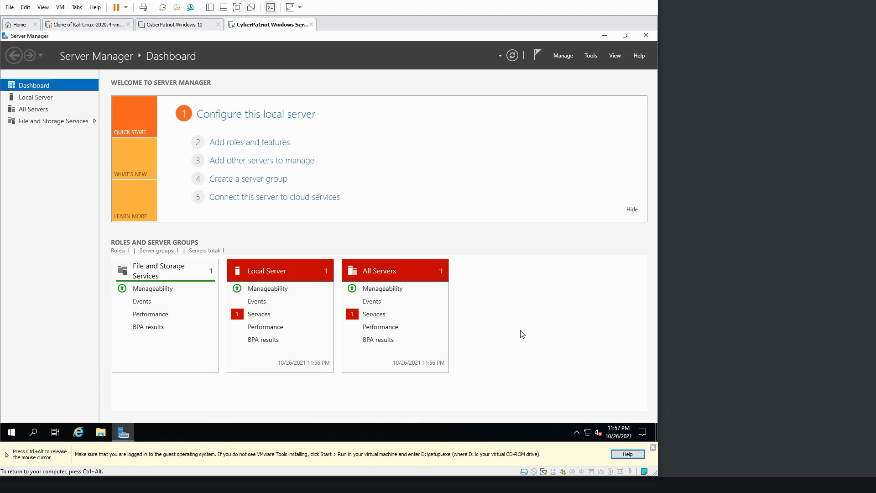